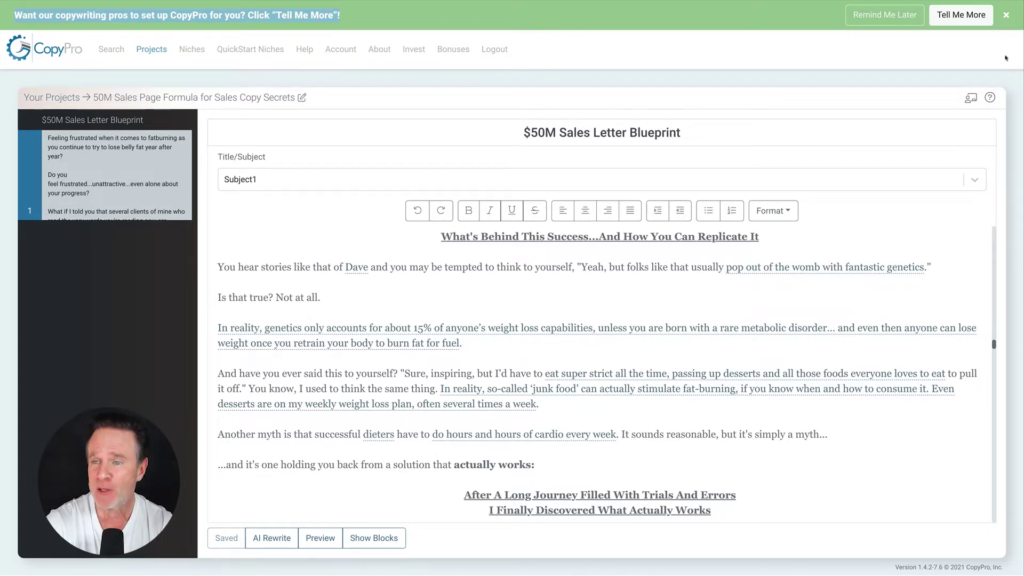
- Dismiss the promo banner and centre the 'A Tip I Picked Up Along The Journey…' heading
click(890, 22)
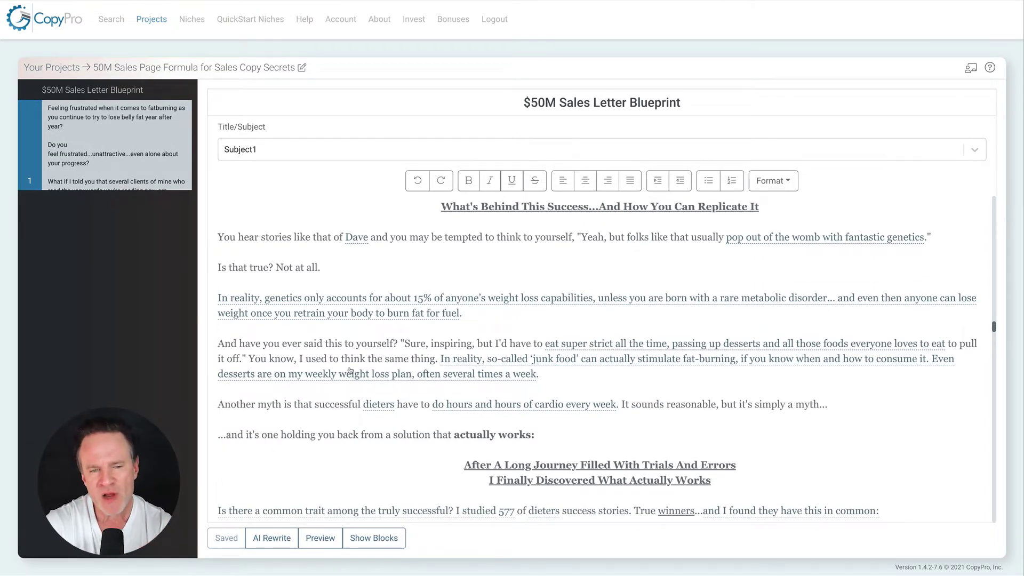
drag(441, 207, 760, 209)
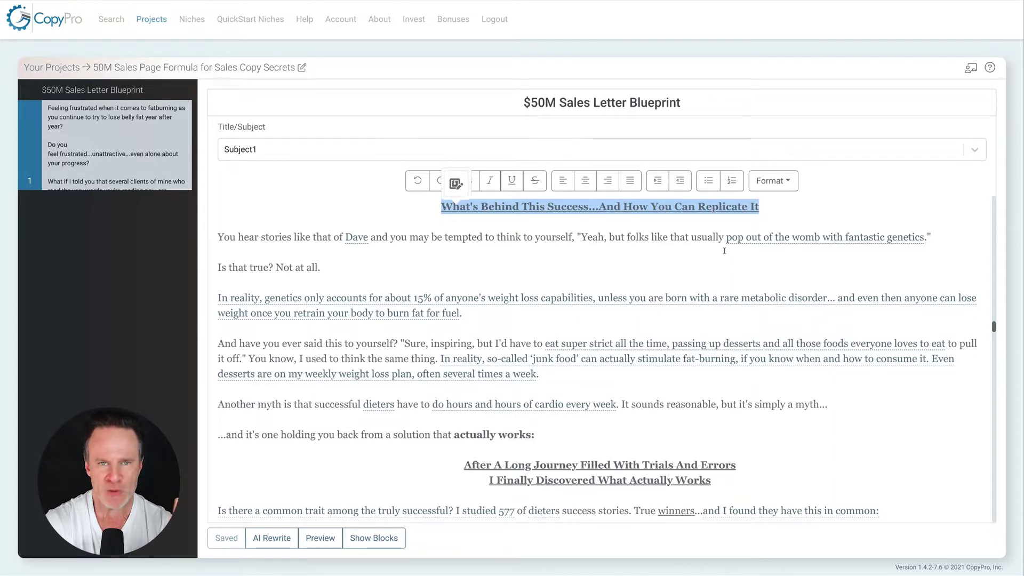
scroll(681, 293, up, 5)
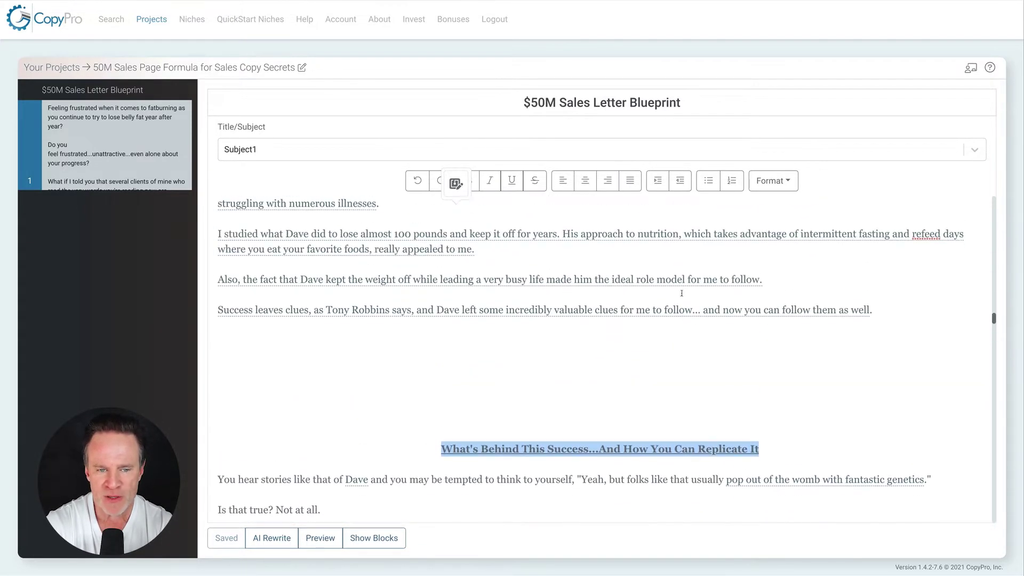
scroll(681, 292, up, 3)
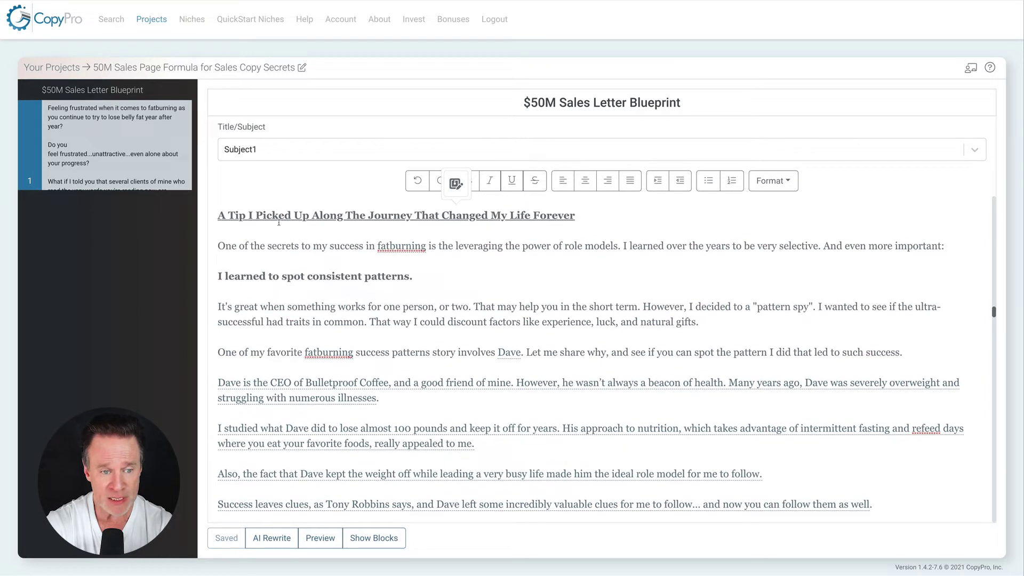
drag(590, 215, 190, 222)
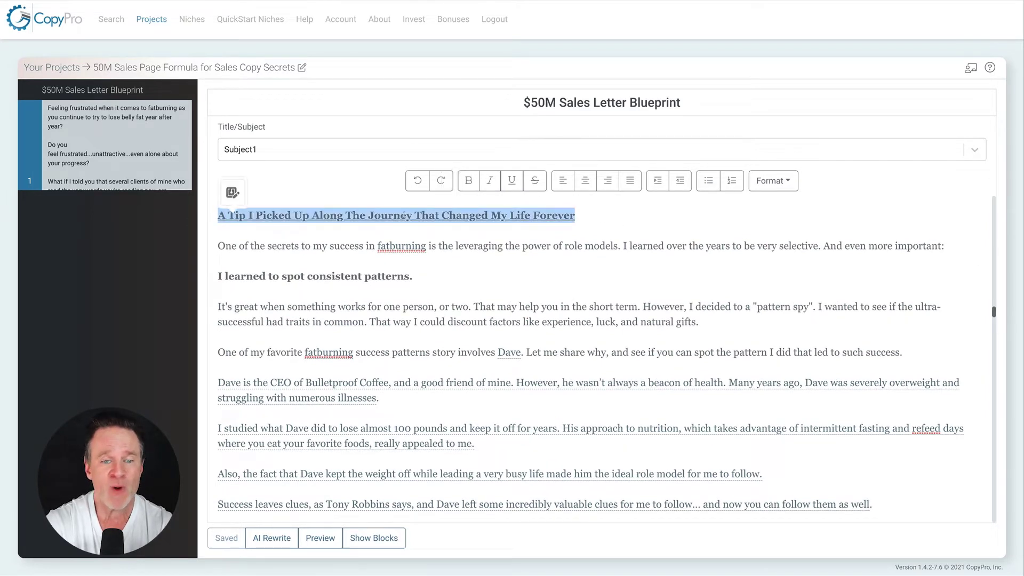
click(585, 181)
click(613, 247)
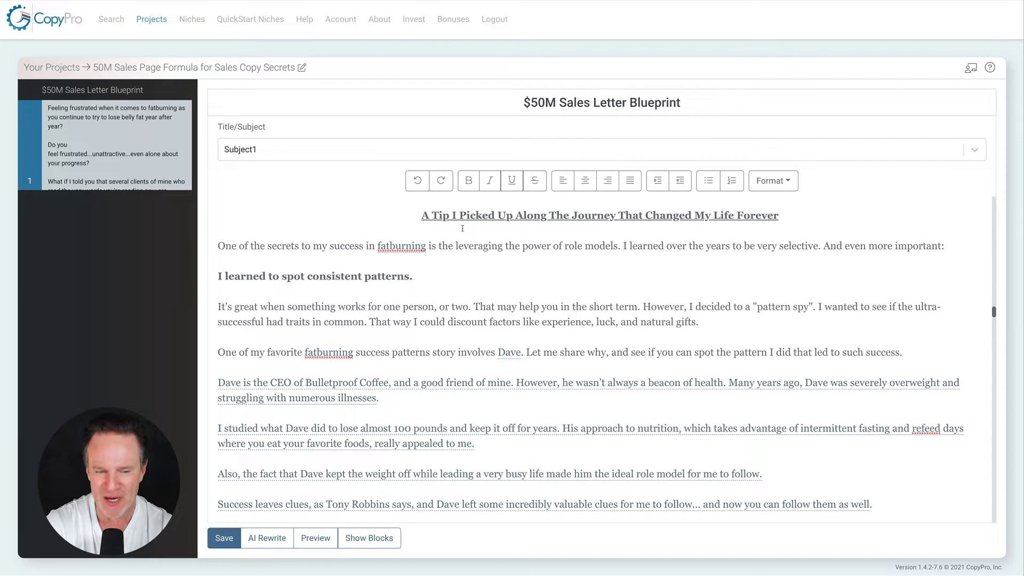
scroll(463, 229, down, 6)
scroll(462, 228, up, 4)
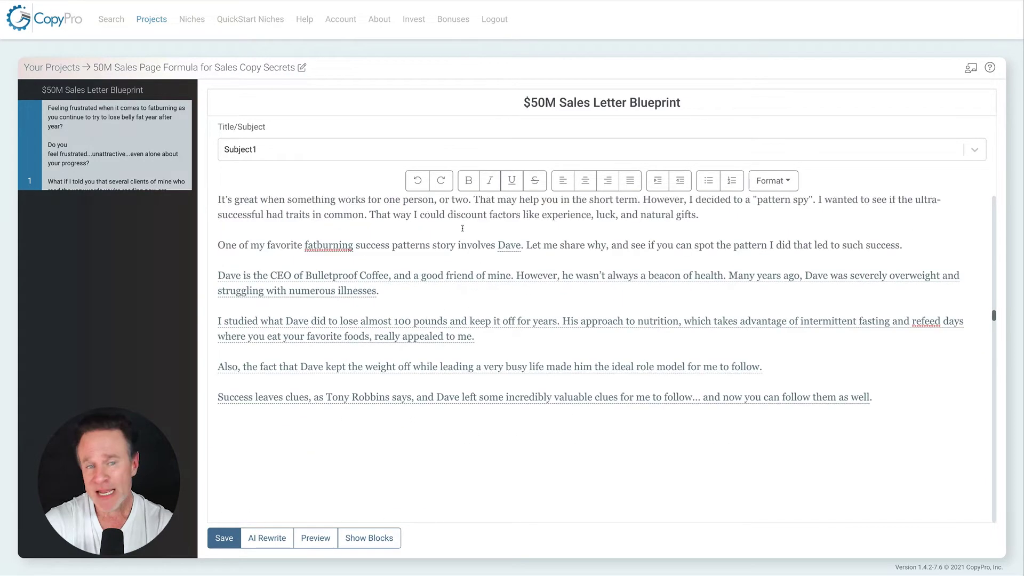
scroll(462, 228, up, 1)
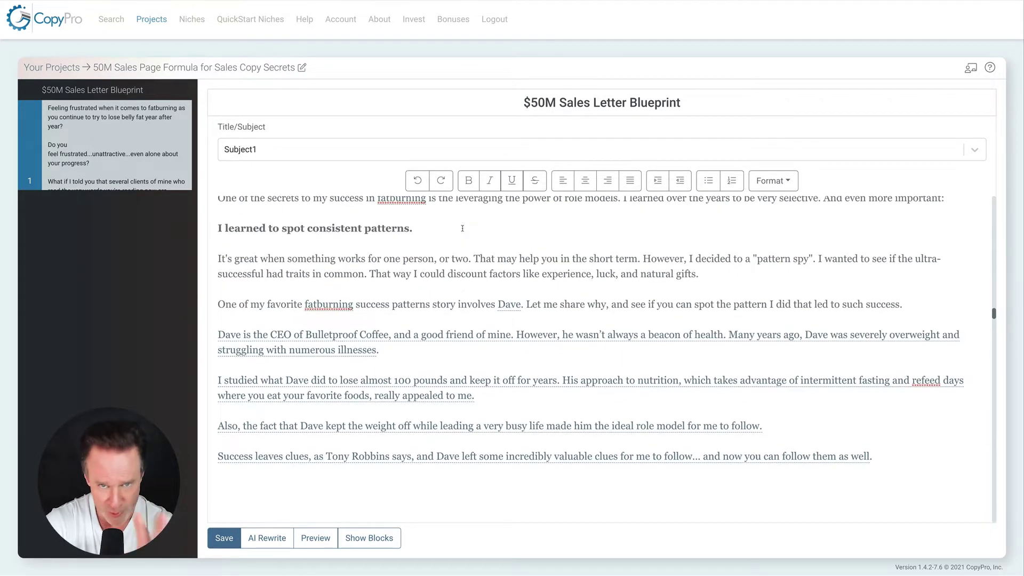
scroll(463, 229, down, 3)
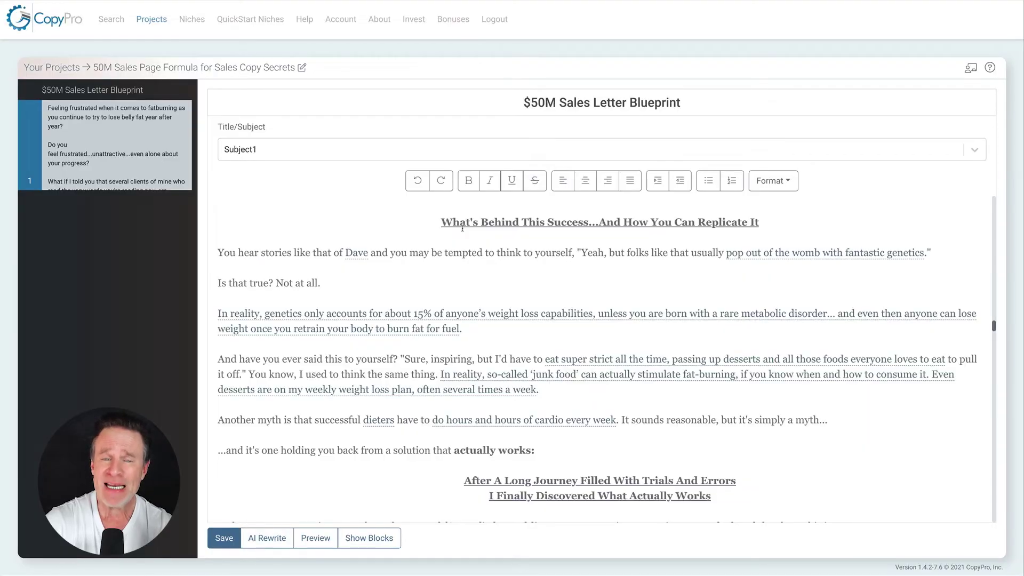
scroll(462, 228, up, 3)
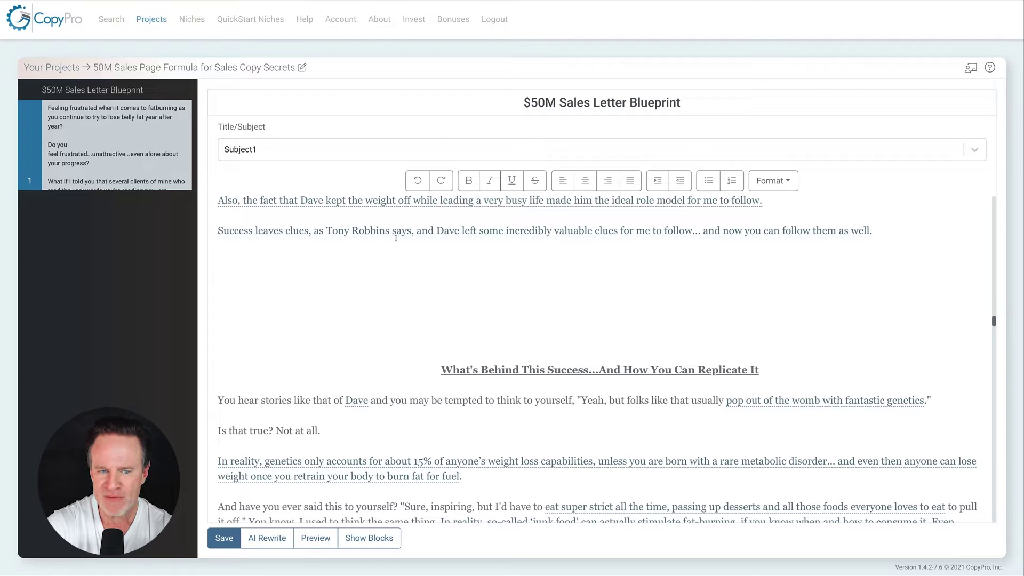
scroll(481, 238, down, 2)
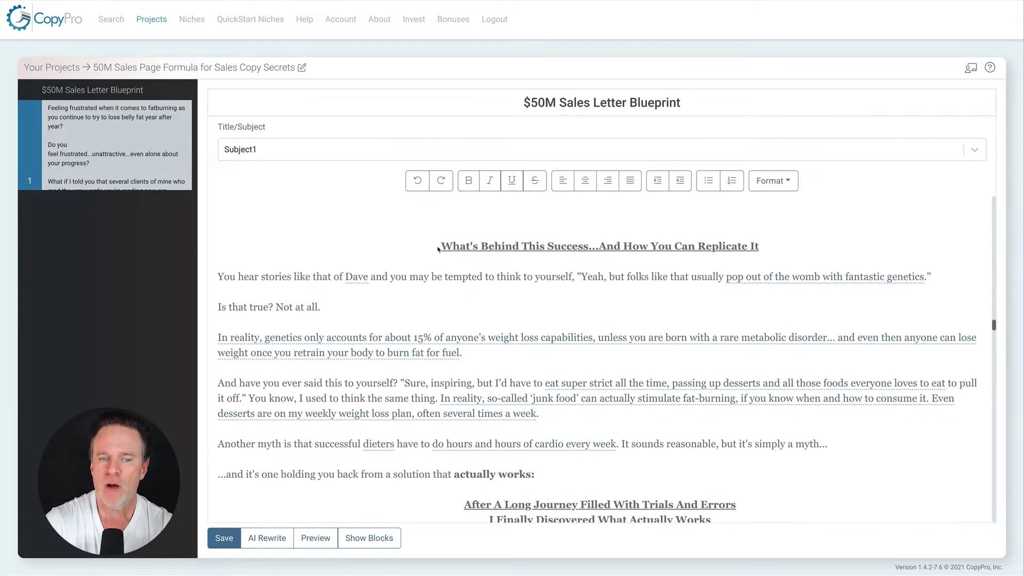
drag(440, 247, 764, 249)
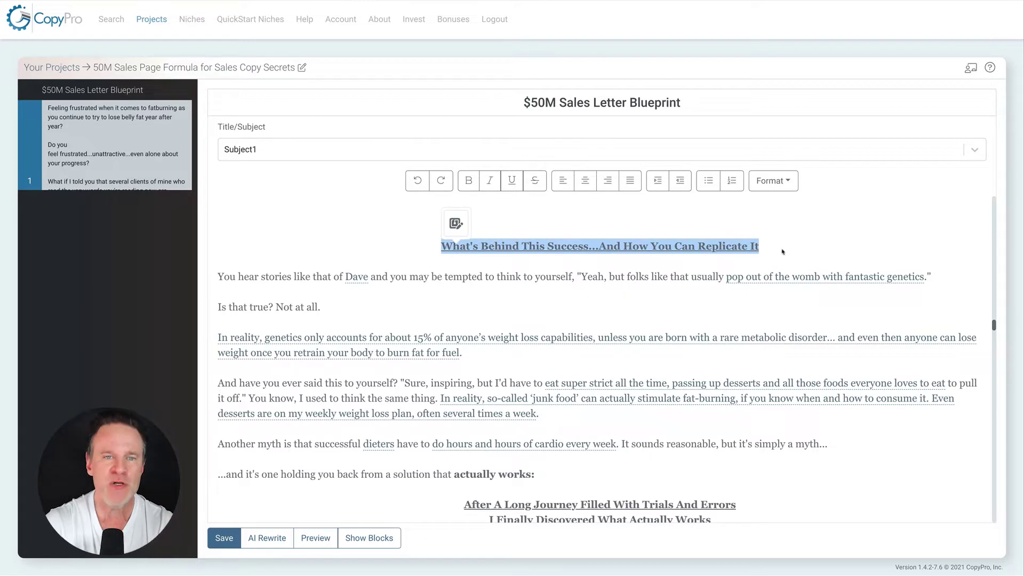
click(784, 250)
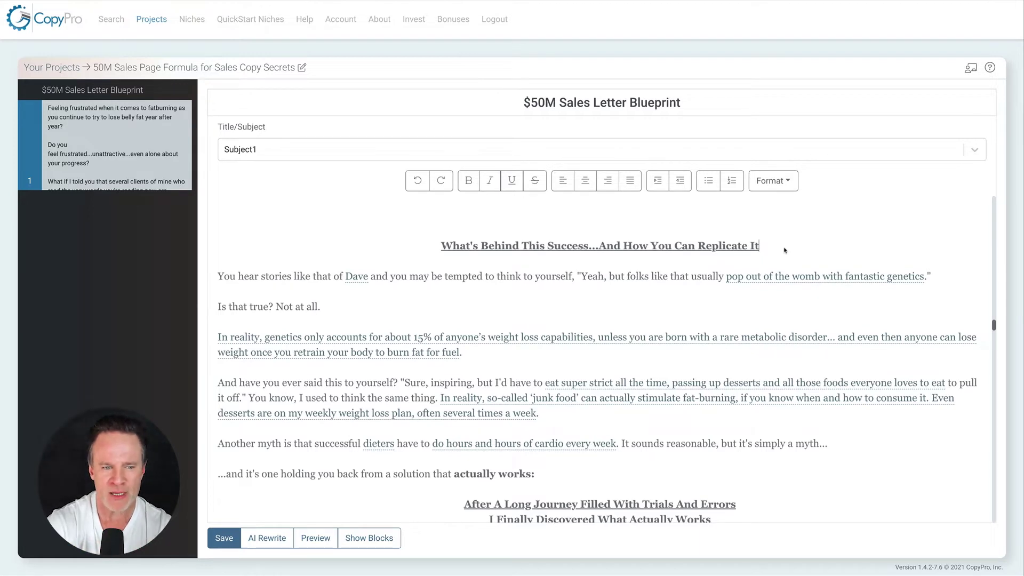
scroll(784, 250, down, 1)
triple_click(507, 270)
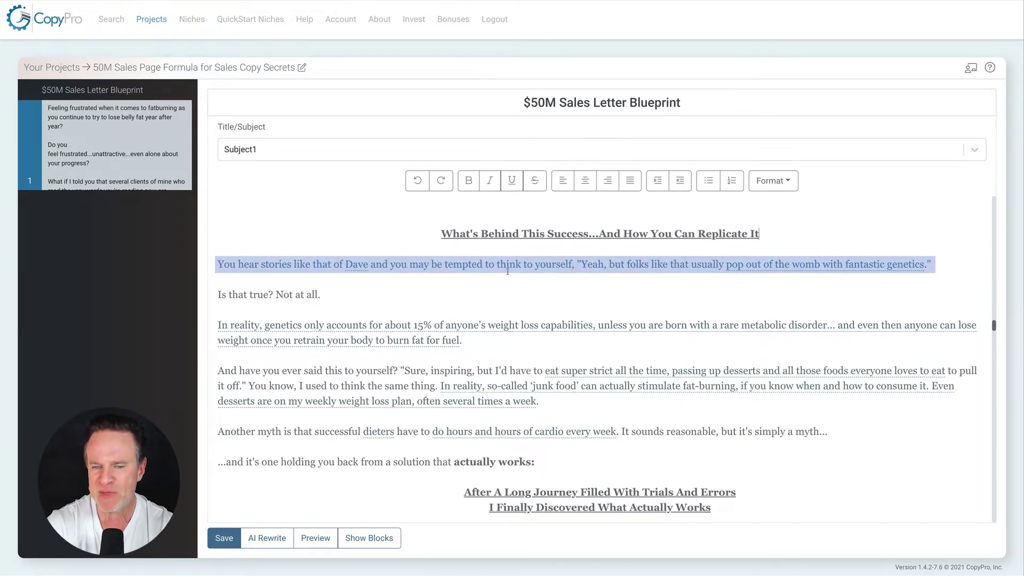
scroll(507, 271, down, 1)
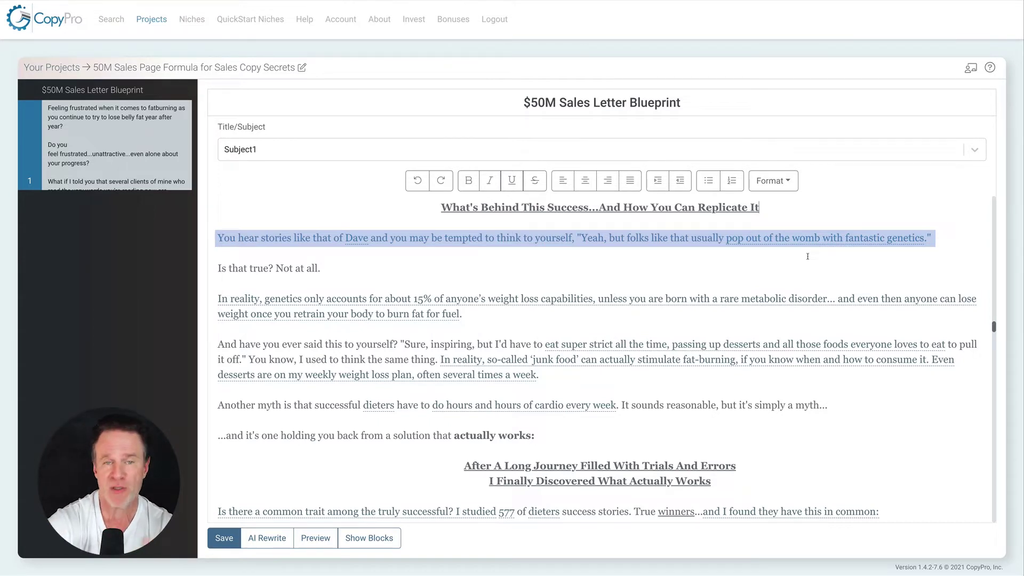
scroll(394, 276, down, 1)
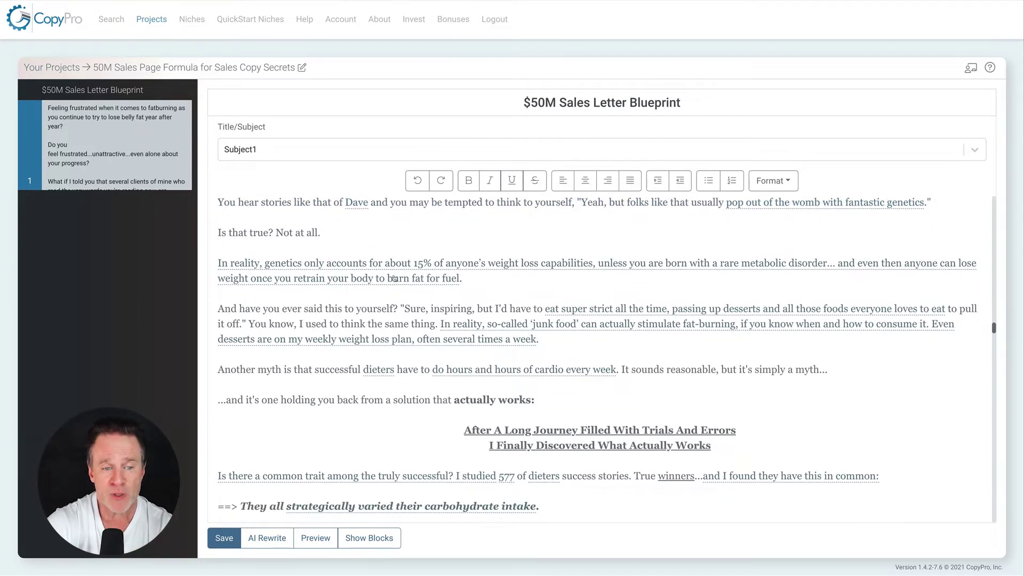
click(383, 284)
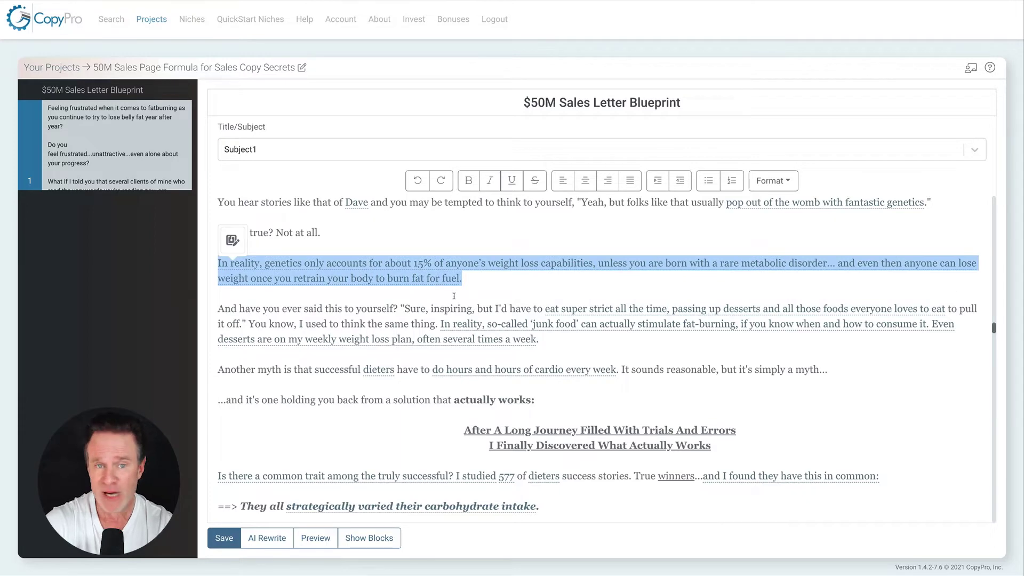
scroll(479, 284, down, 3)
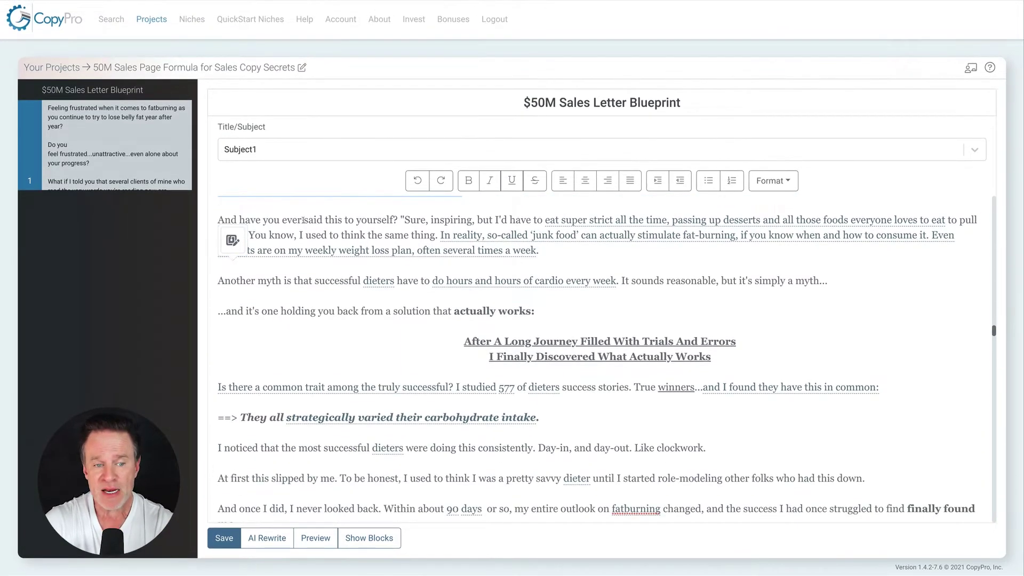
click(334, 221)
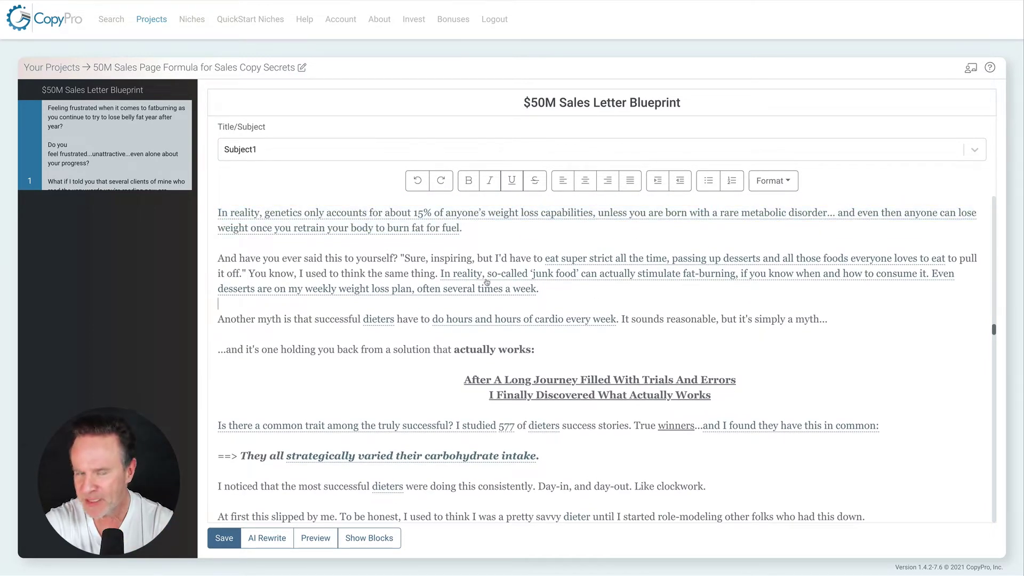
scroll(567, 280, down, 2)
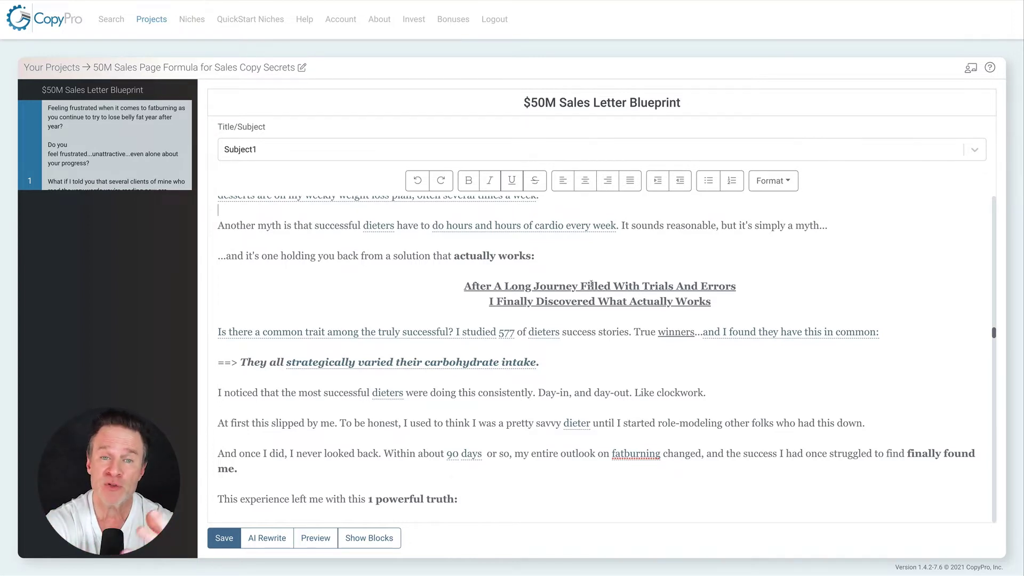
double_click(765, 224)
triple_click(521, 256)
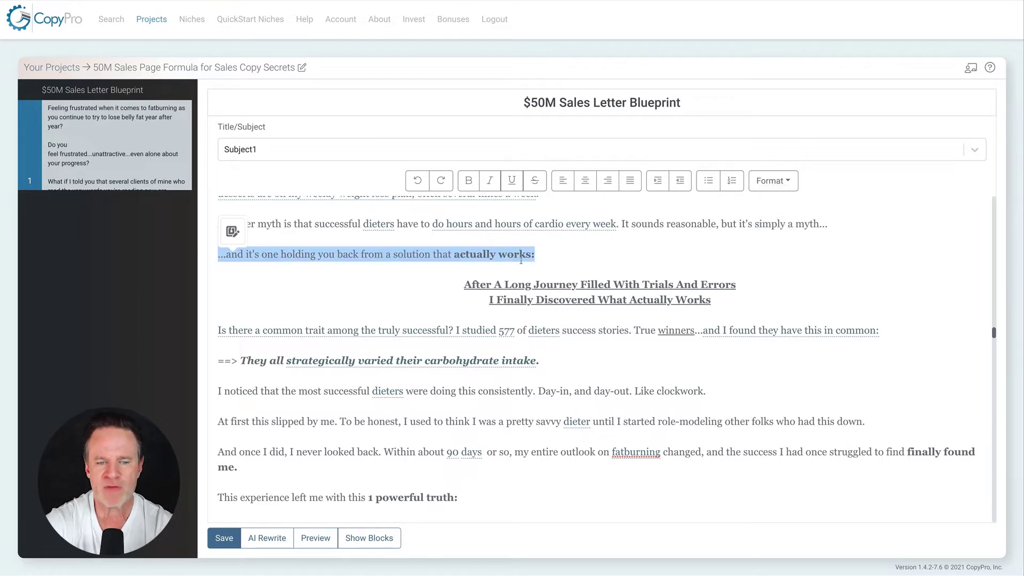
scroll(521, 260, down, 1)
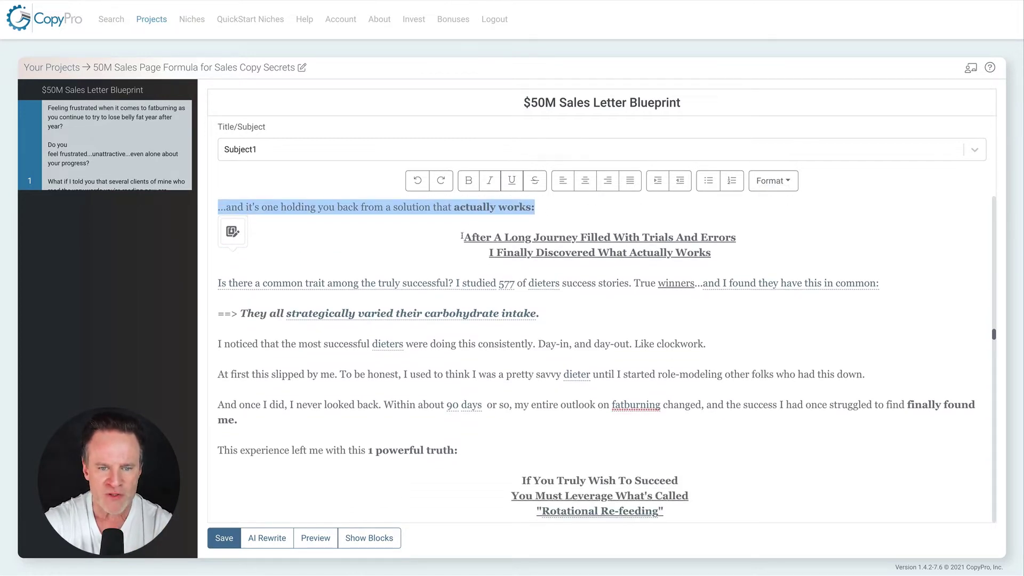
drag(462, 235, 710, 247)
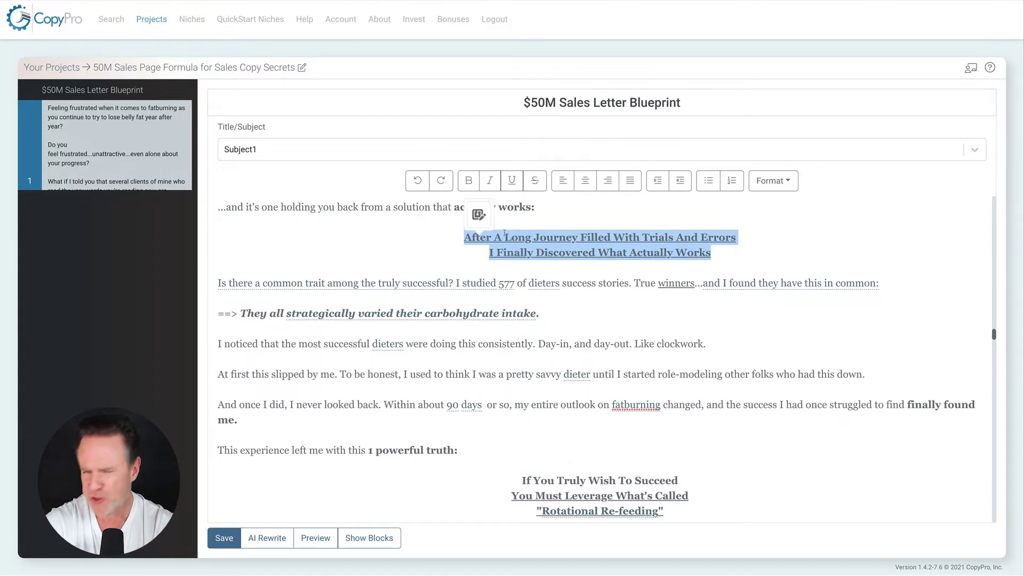
click(539, 209)
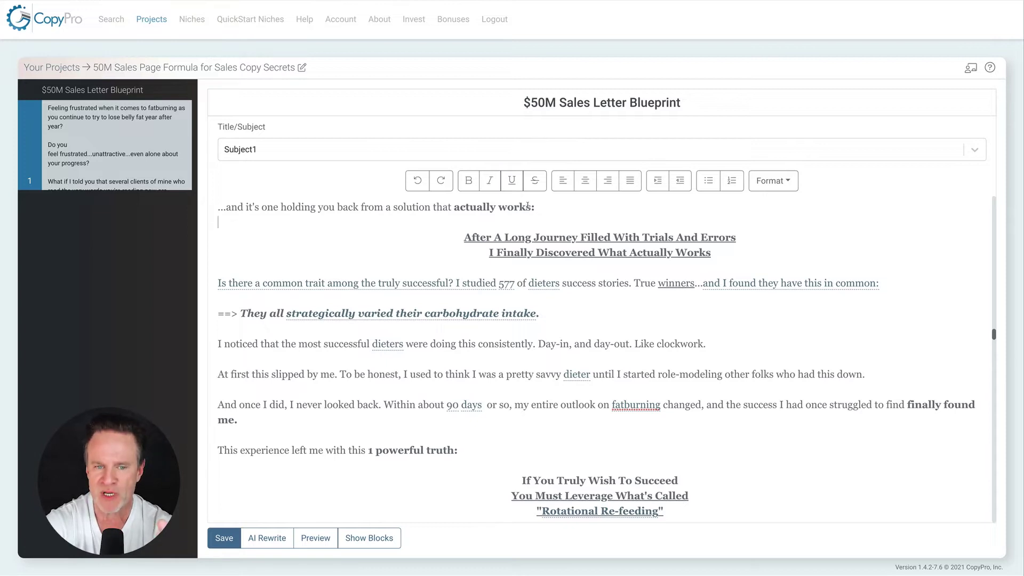
drag(535, 208, 454, 209)
drag(710, 259, 629, 260)
click(759, 259)
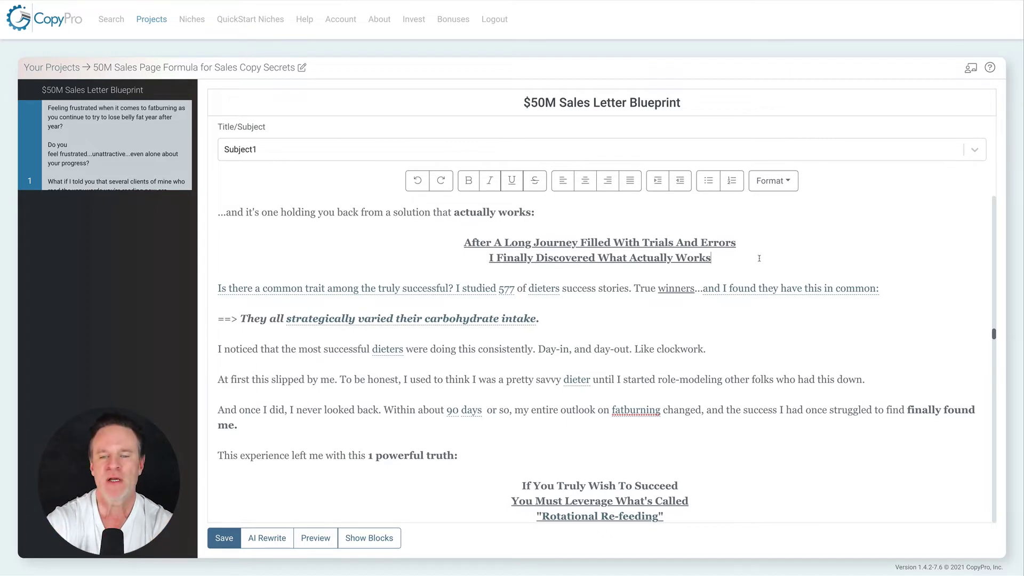
scroll(759, 258, down, 1)
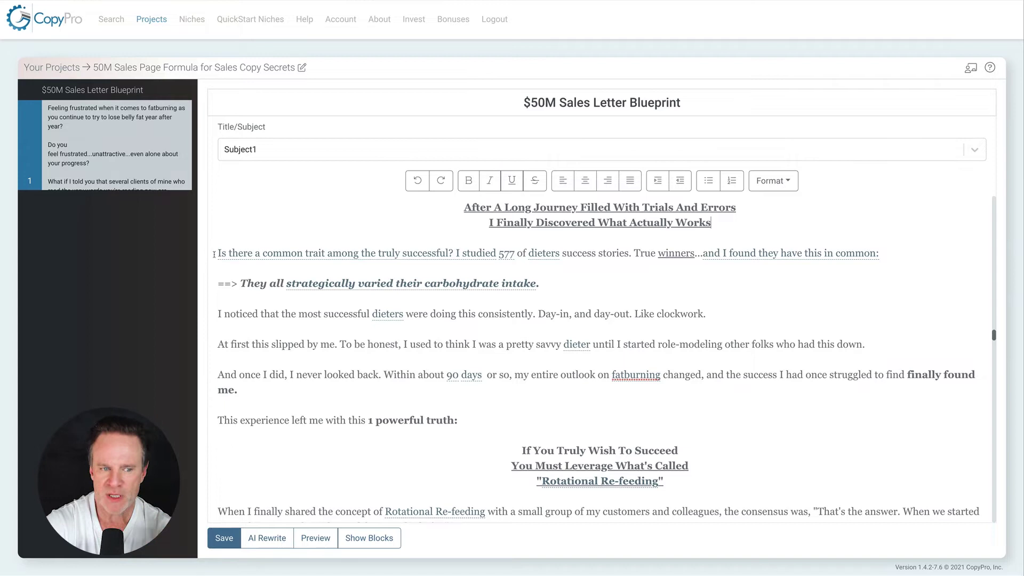
drag(216, 255, 453, 255)
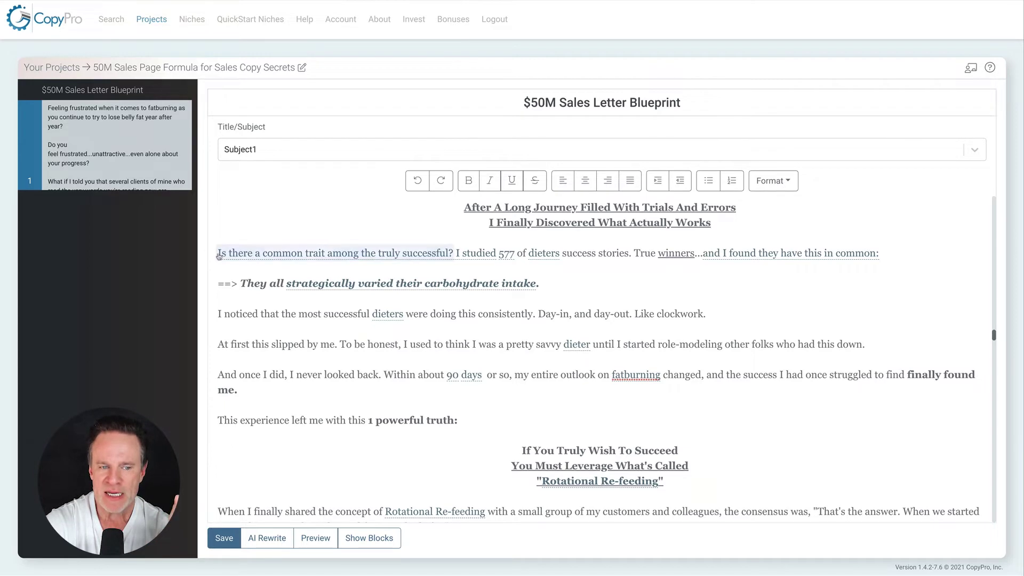
click(386, 255)
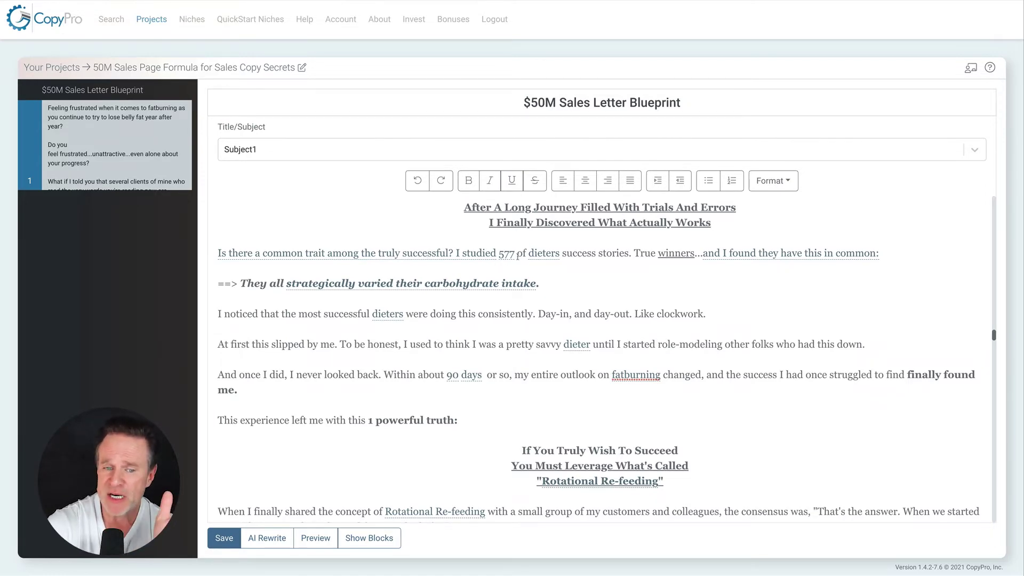
- Create a 'weight loss' success trait and apply it in place of 'dieters'
click(545, 254)
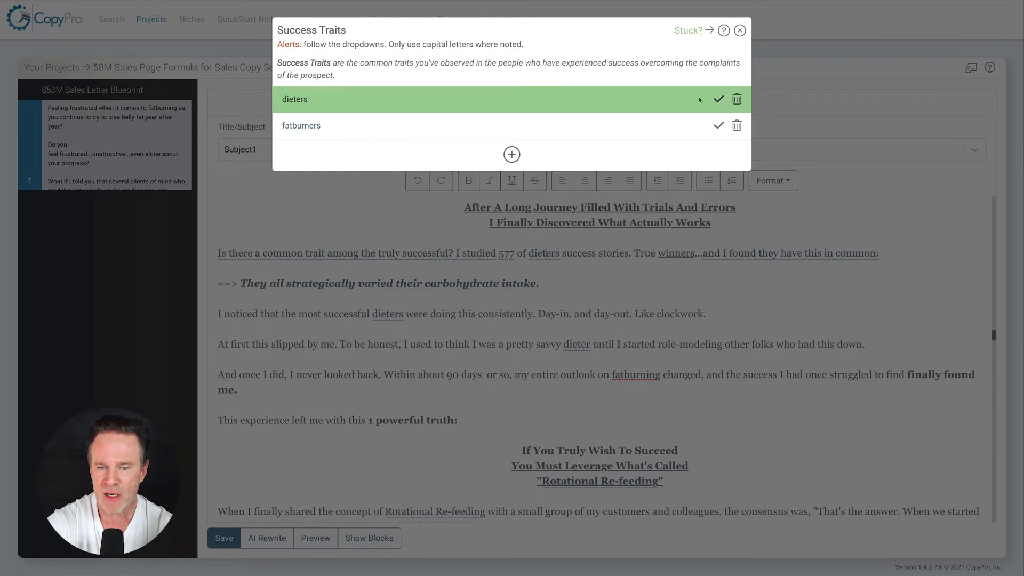
click(512, 155)
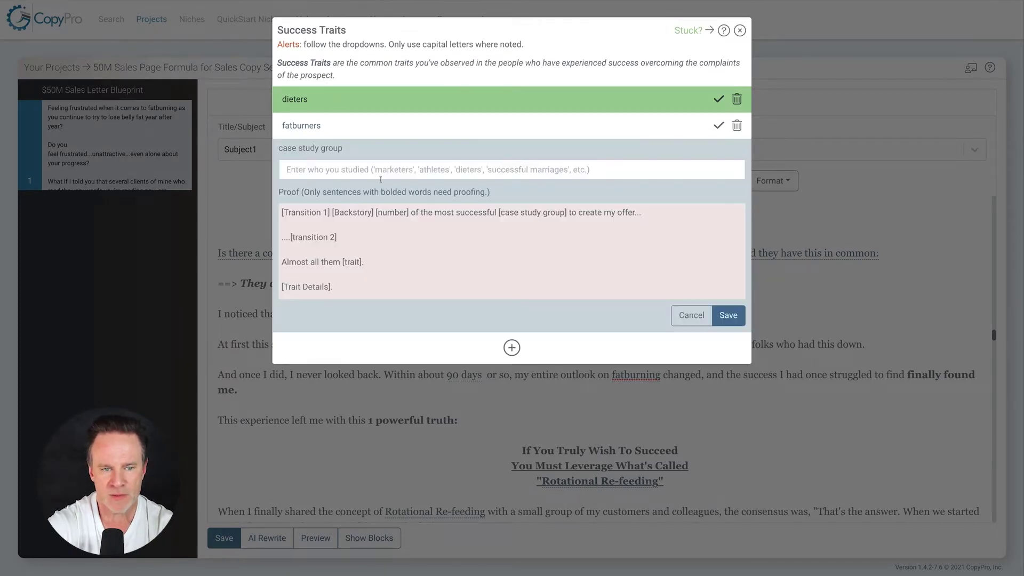
click(343, 168)
text(weight loss)
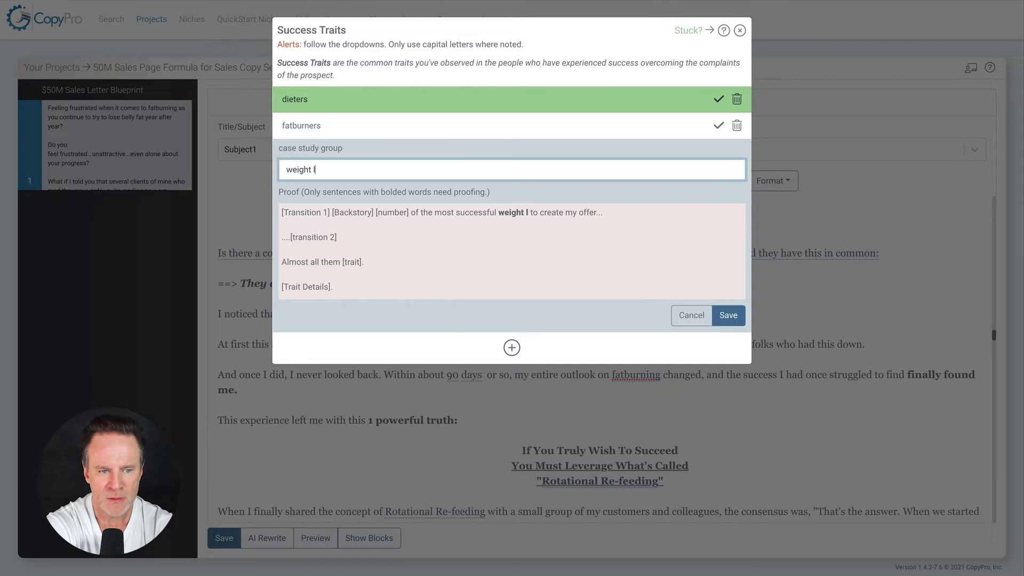
click(730, 315)
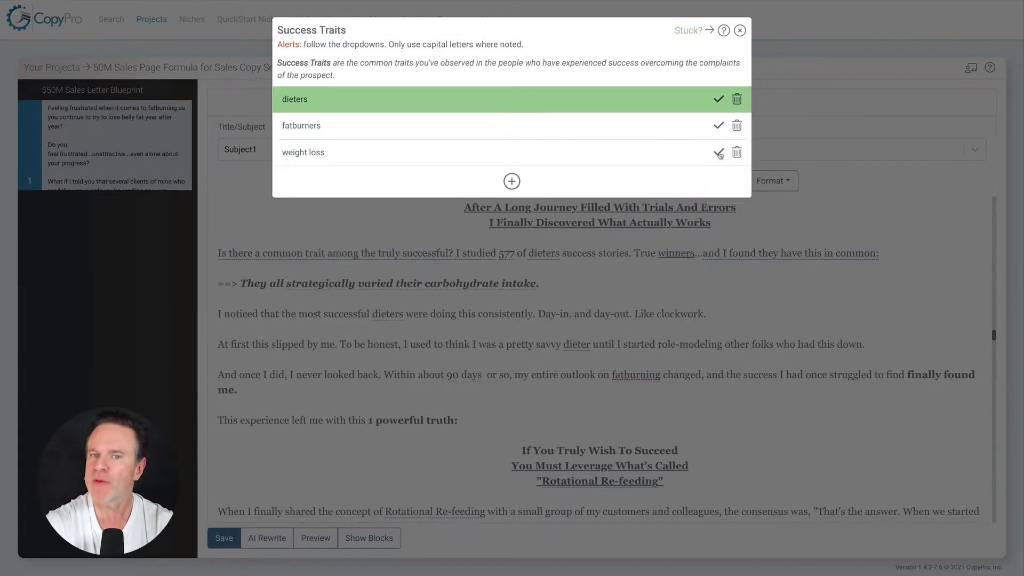
click(719, 153)
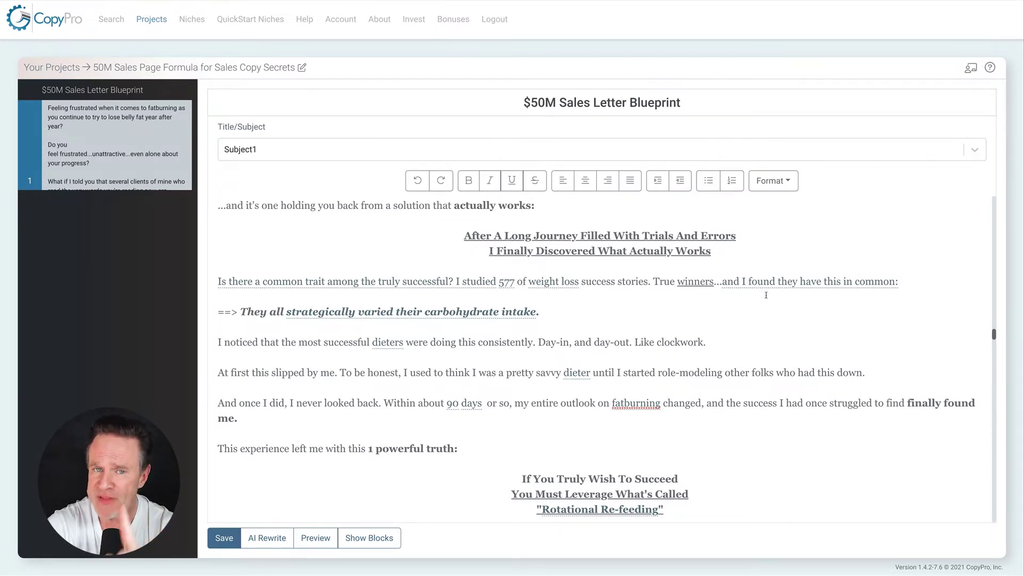
- Highlight and review the carbohydrate intake line in the letter
scroll(765, 295, down, 1)
click(540, 278)
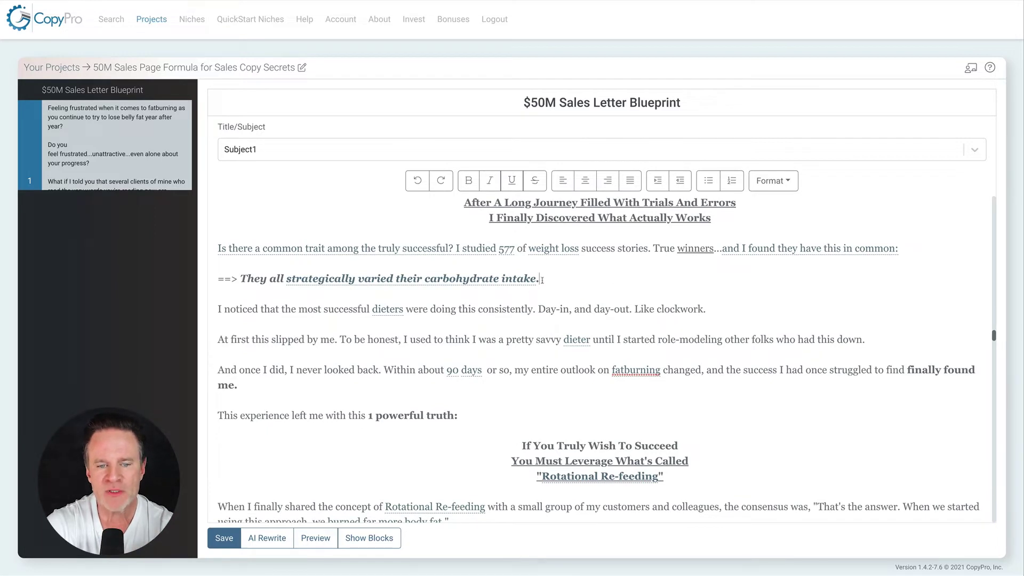
drag(542, 278, 195, 281)
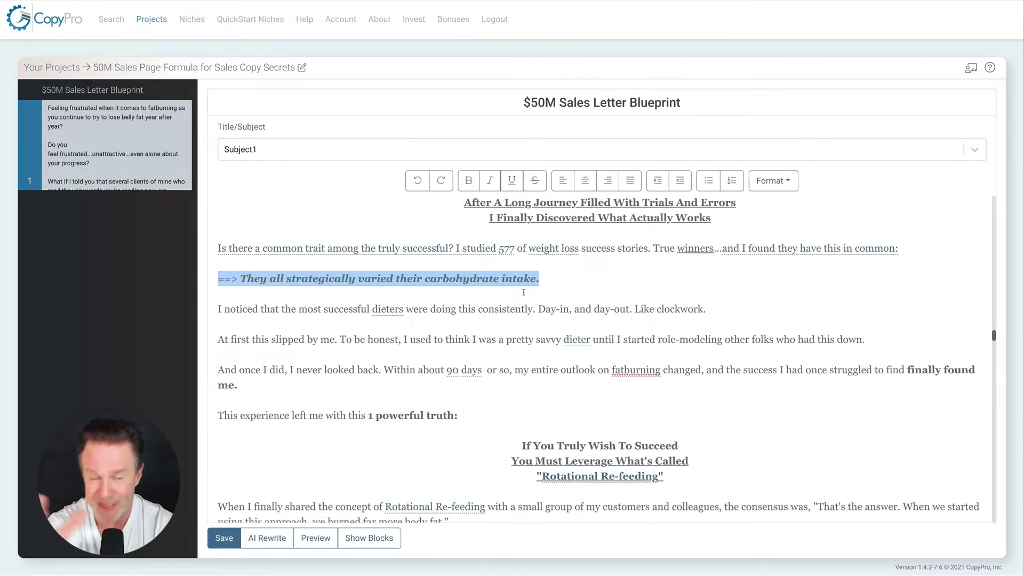
scroll(524, 292, down, 3)
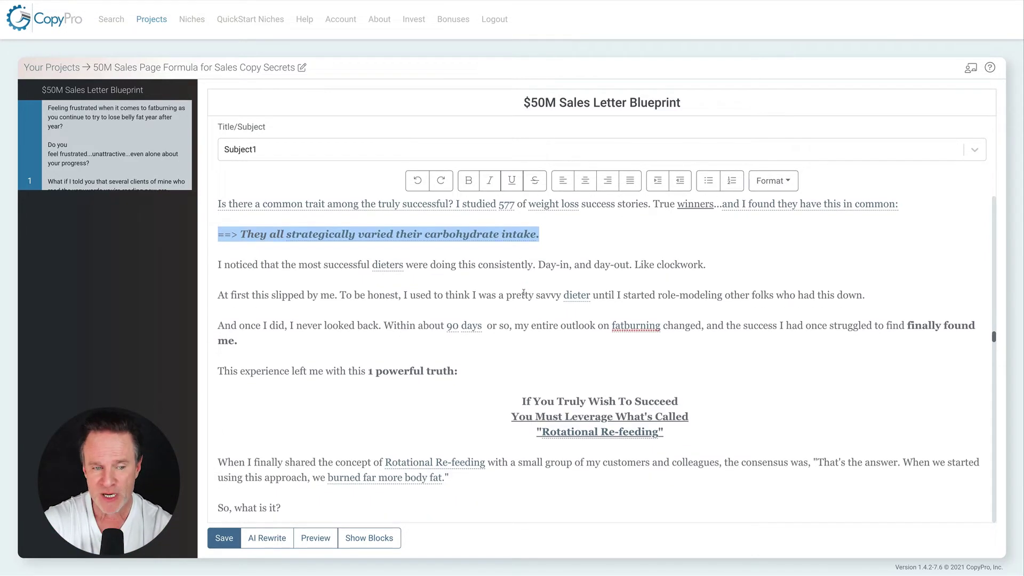
click(486, 298)
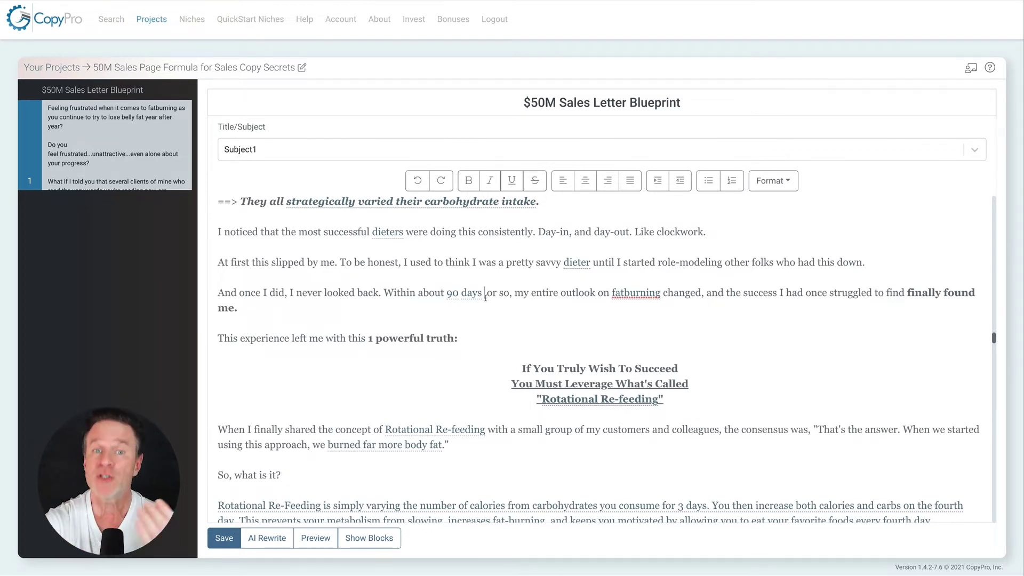
- Scroll through the passage and highlight part of the 'I noticed' sentence
scroll(485, 297, down, 1)
scroll(371, 266, up, 1)
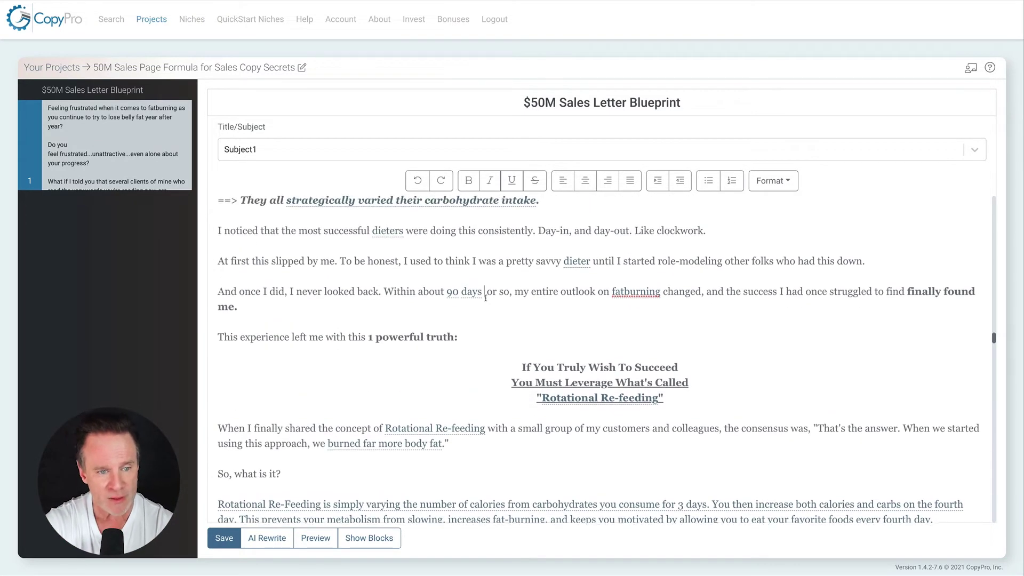
drag(250, 233, 522, 227)
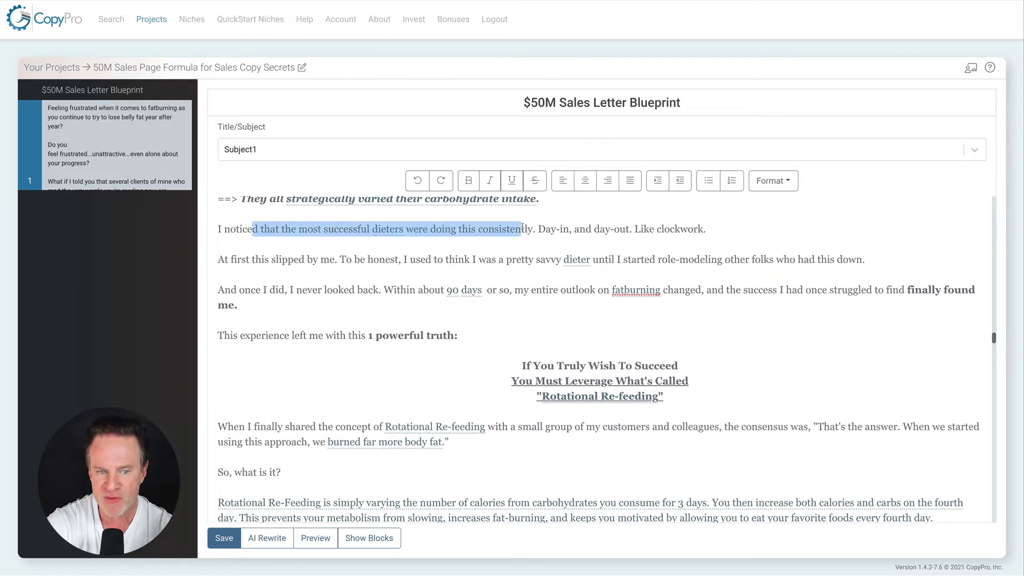
scroll(579, 253, down, 2)
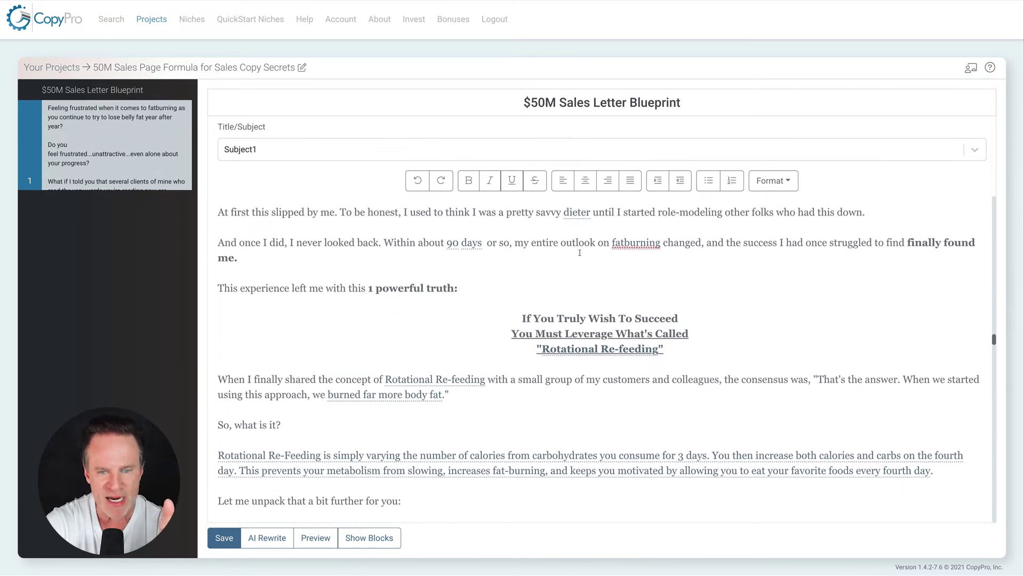
scroll(378, 230, down, 1)
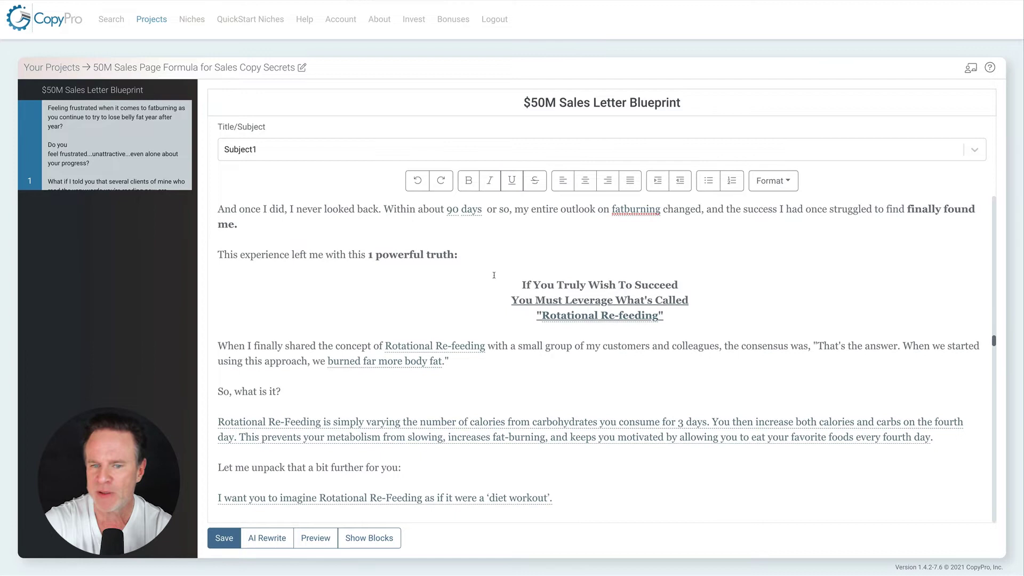
scroll(494, 275, up, 1)
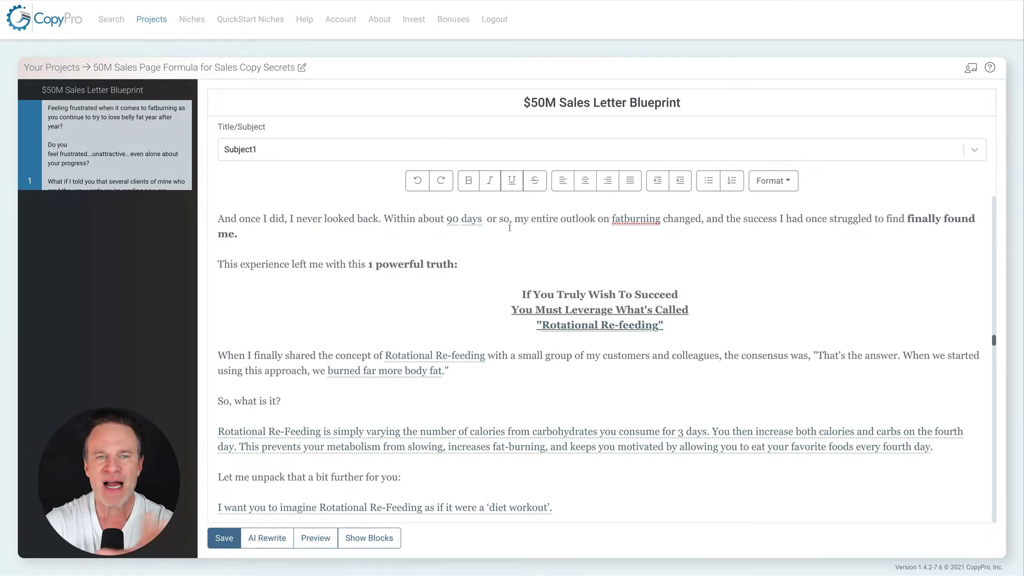
scroll(505, 234, down, 1)
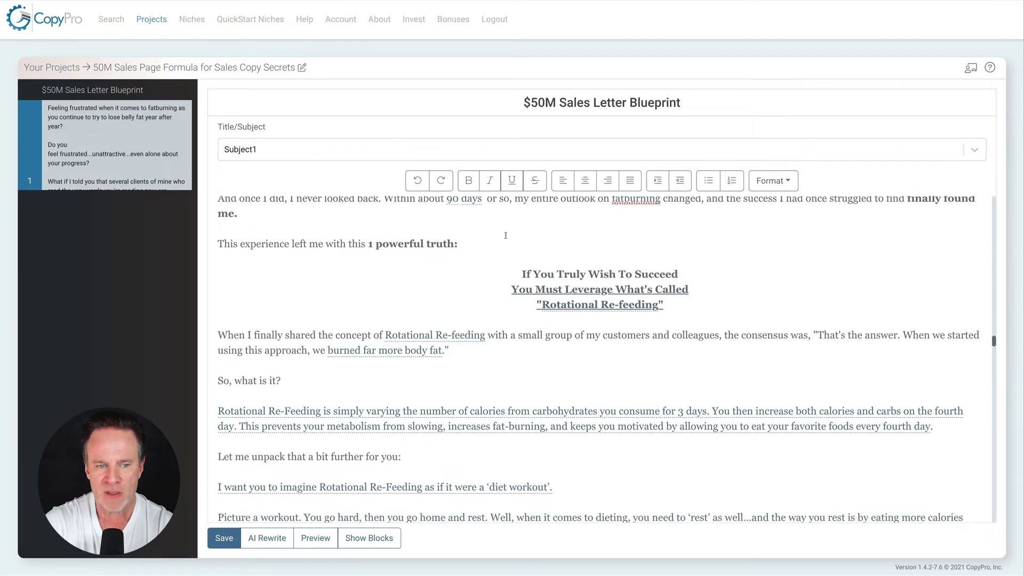
scroll(505, 234, down, 1)
scroll(505, 235, up, 1)
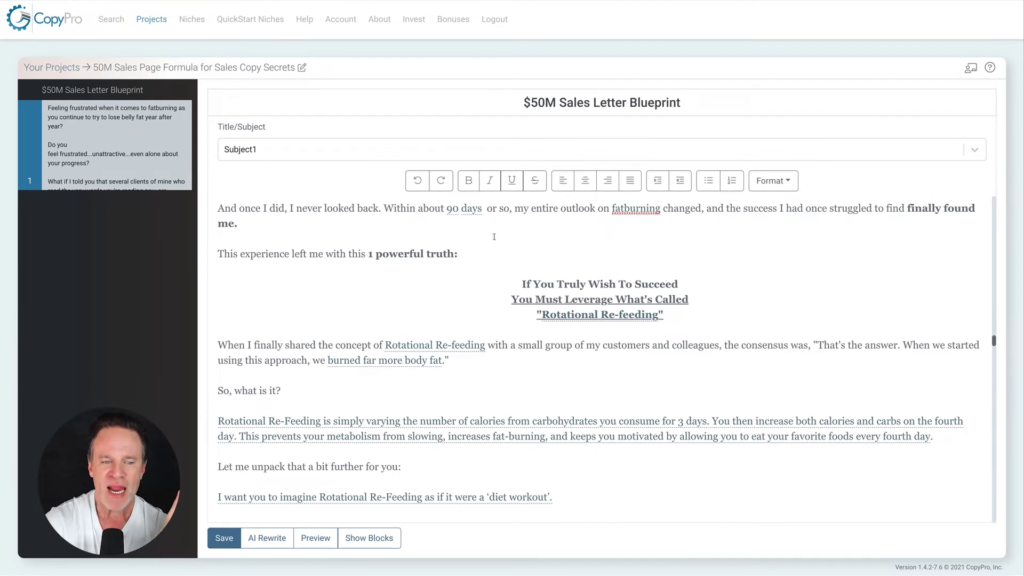
- Inspect the 'powerful truth' phrase and the centred Rotational Re-feeding heading lines
drag(473, 253, 373, 253)
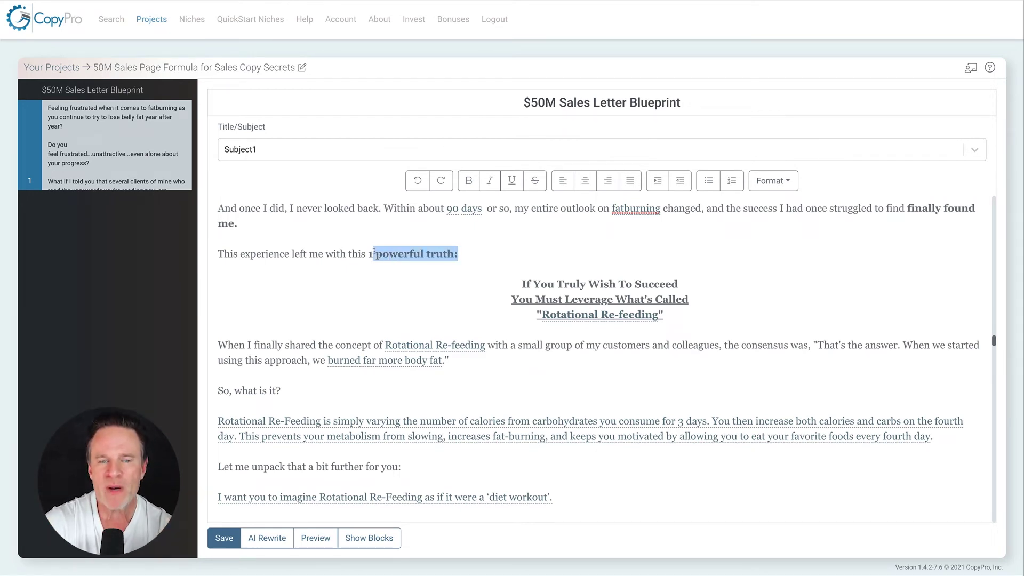
click(485, 251)
drag(502, 262, 678, 316)
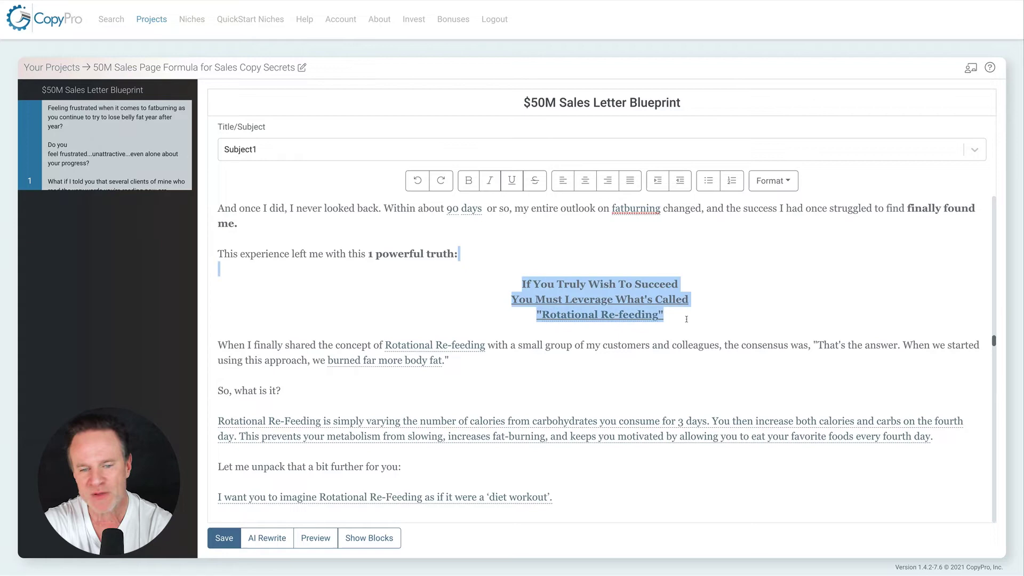
click(735, 298)
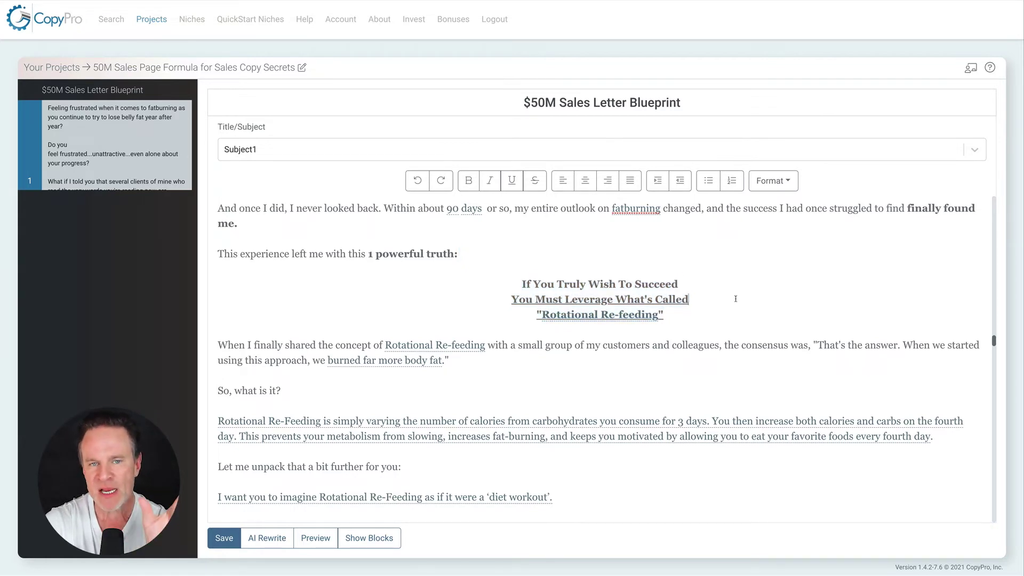
scroll(735, 298, up, 5)
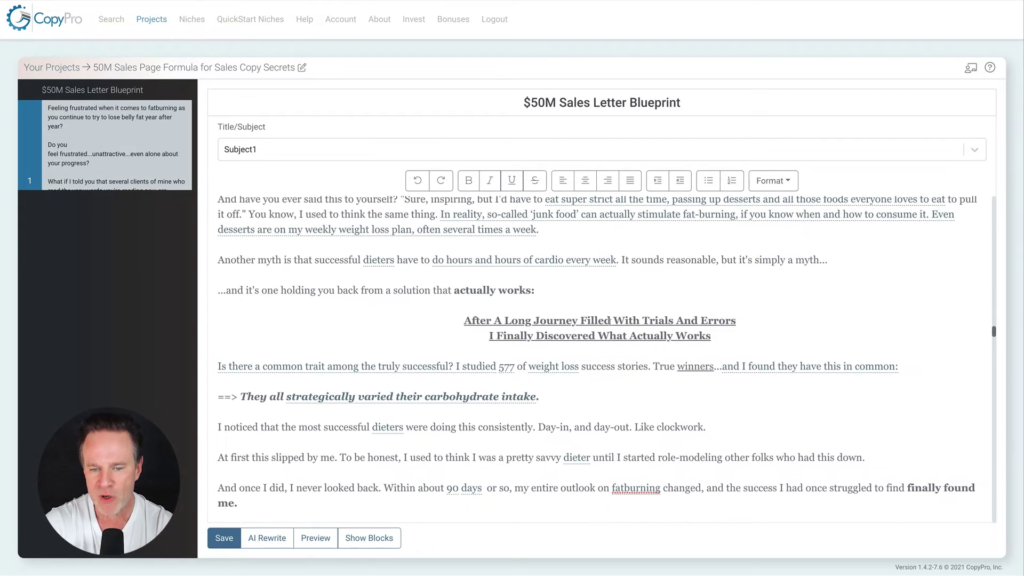
scroll(447, 360, down, 4)
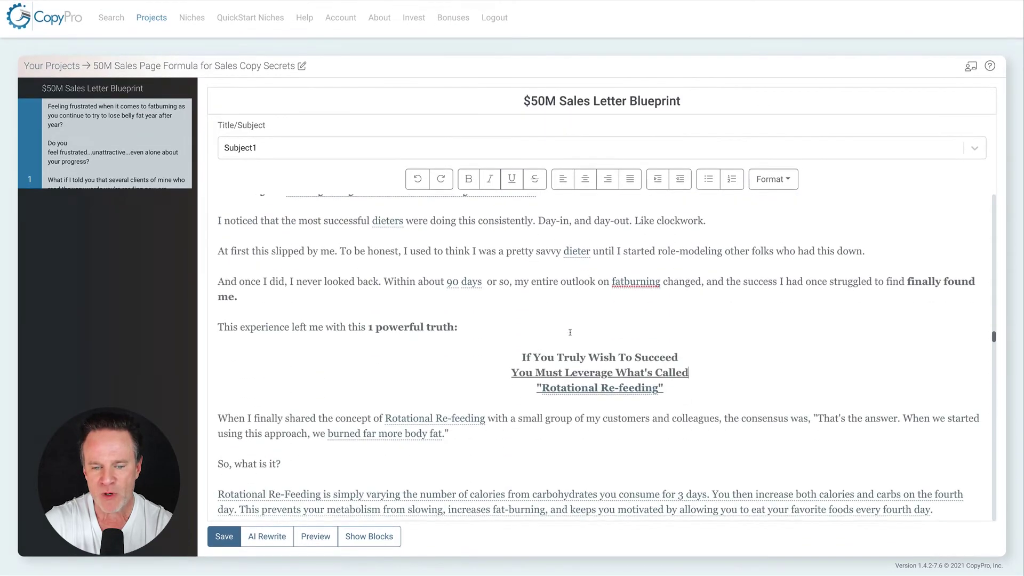
drag(493, 353, 699, 387)
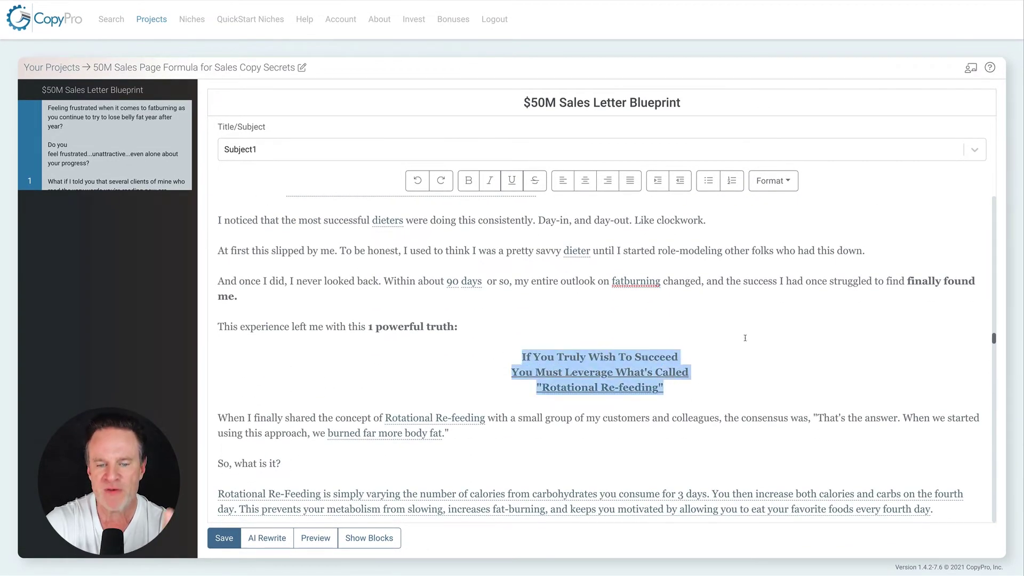
scroll(746, 338, down, 1)
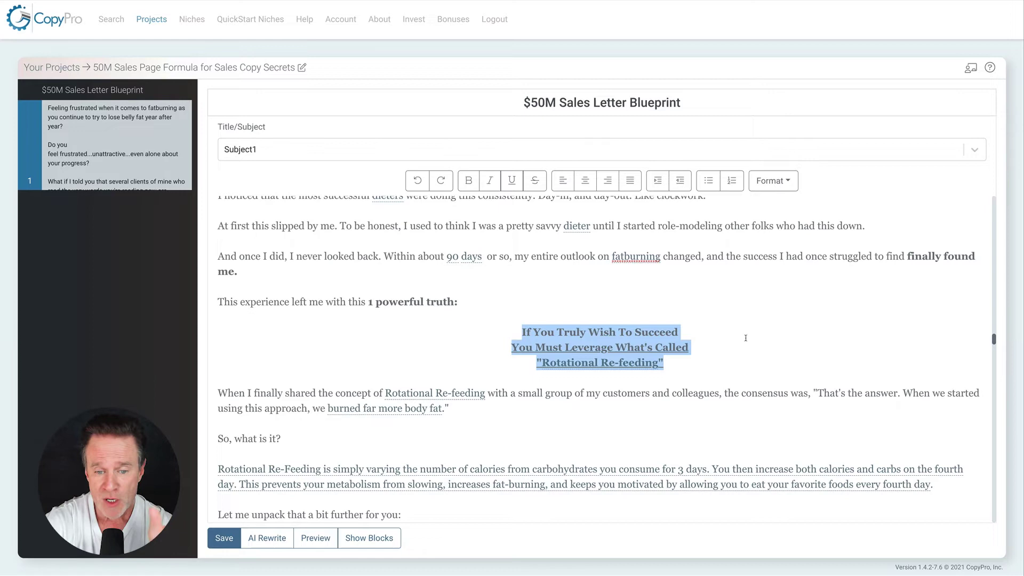
scroll(746, 338, down, 3)
click(637, 288)
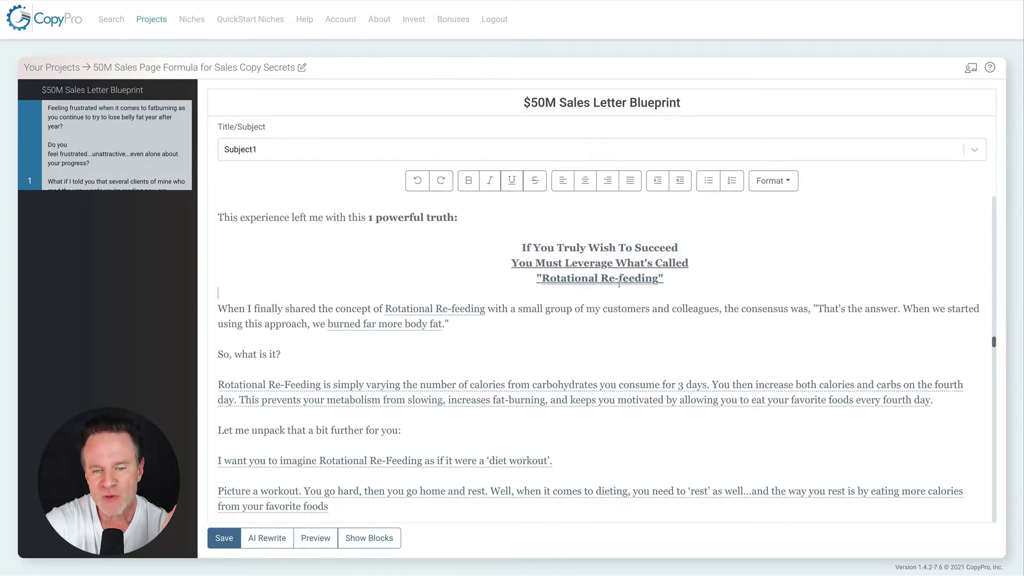
click(617, 285)
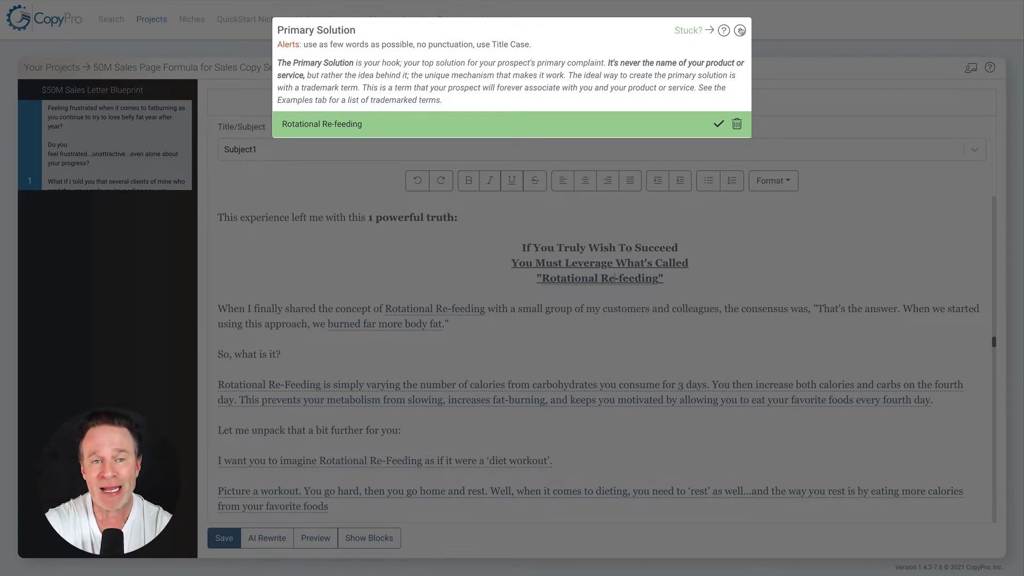
click(739, 30)
scroll(738, 258, down, 2)
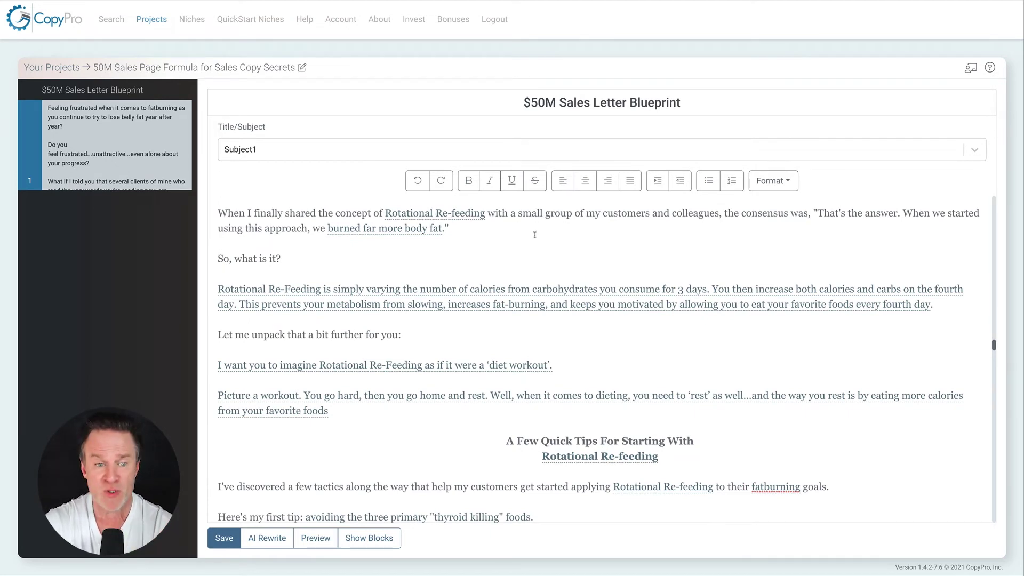
drag(461, 222, 278, 228)
scroll(500, 241, down, 2)
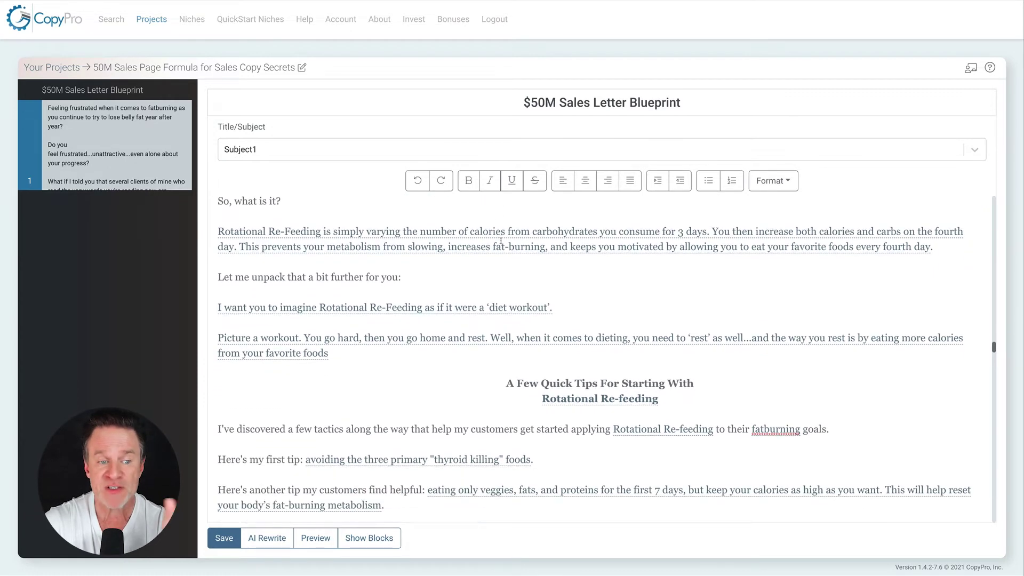
scroll(500, 241, down, 1)
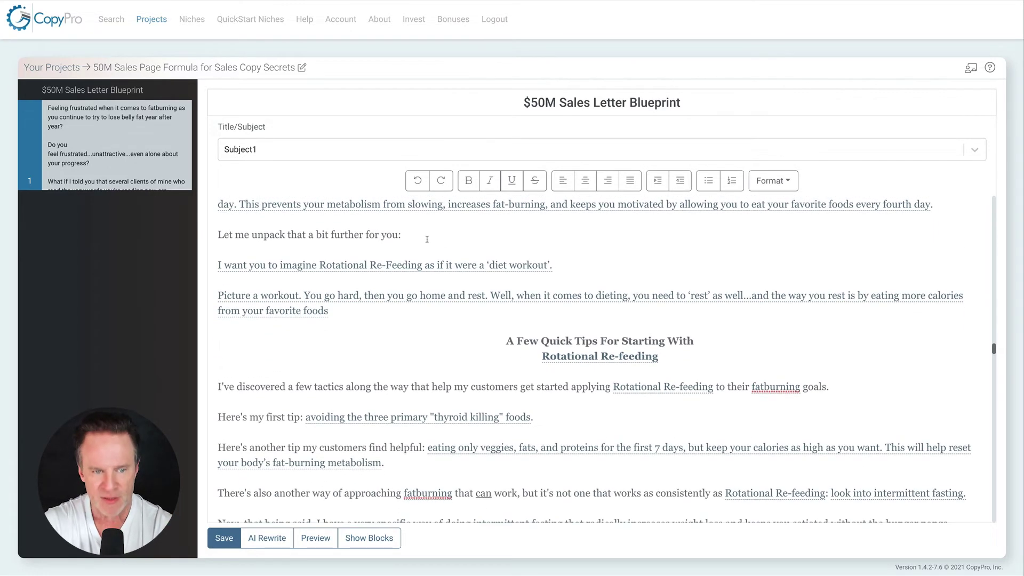
drag(434, 235, 223, 233)
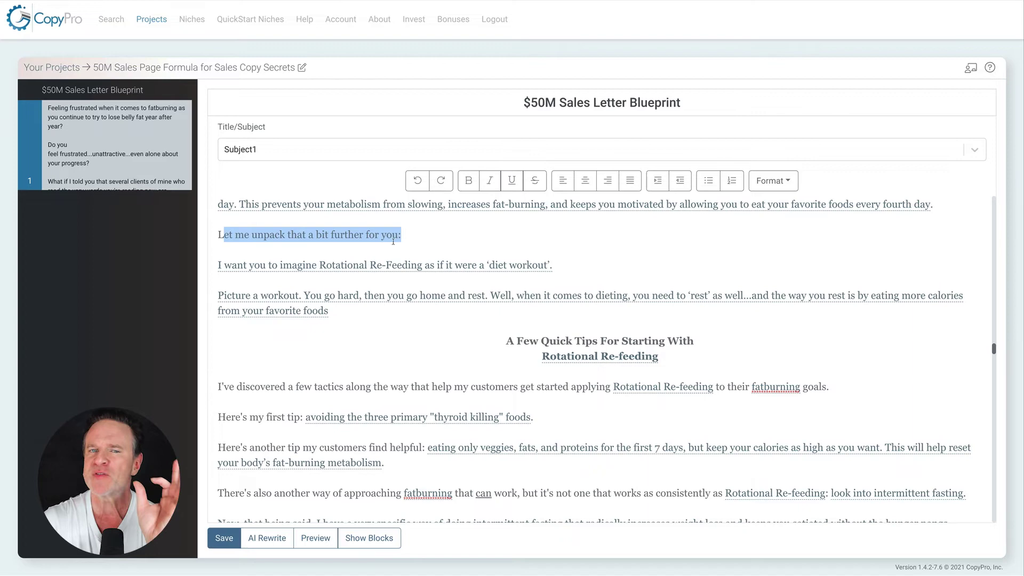
scroll(393, 241, down, 1)
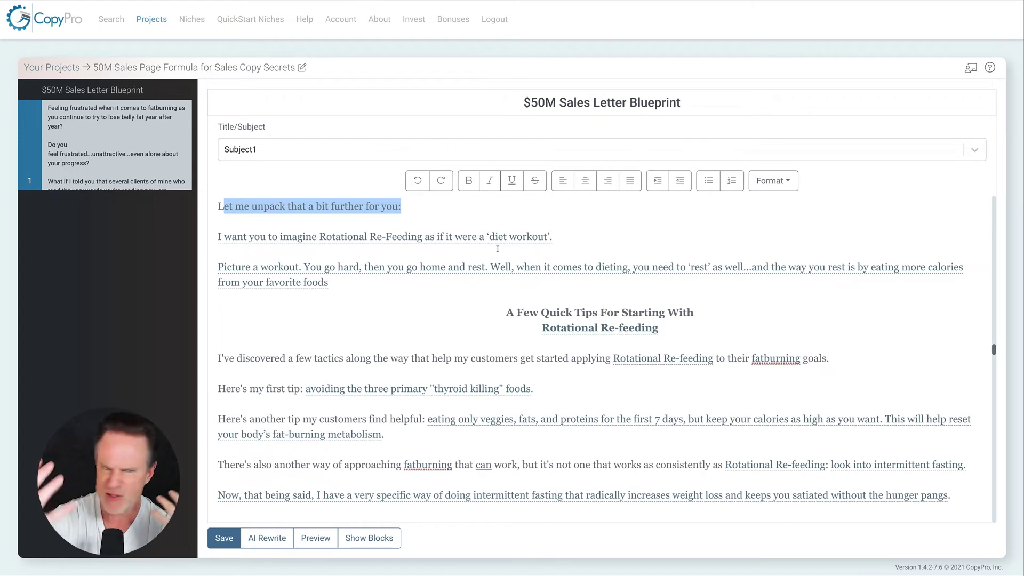
scroll(434, 314, up, 3)
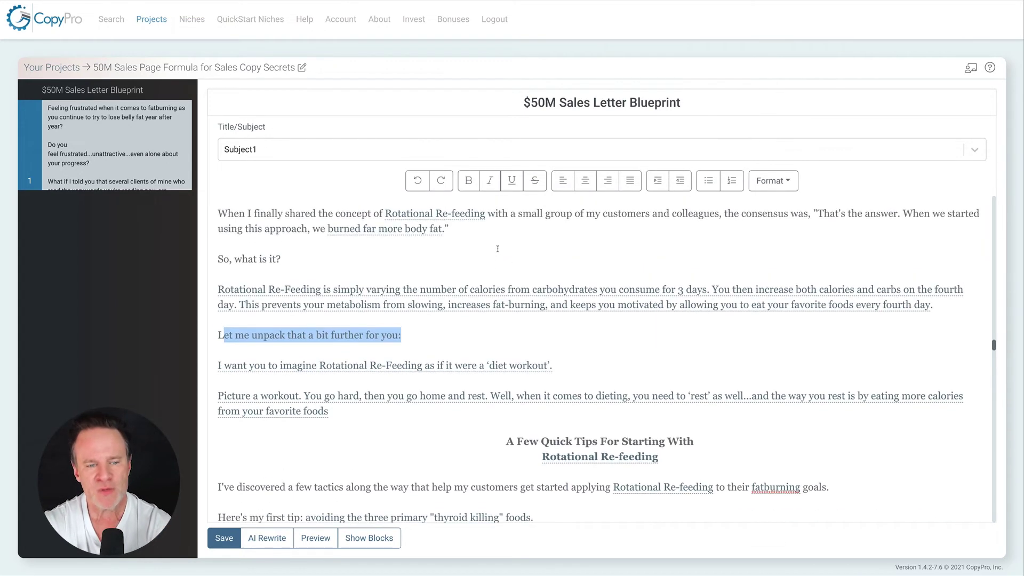
scroll(434, 314, down, 3)
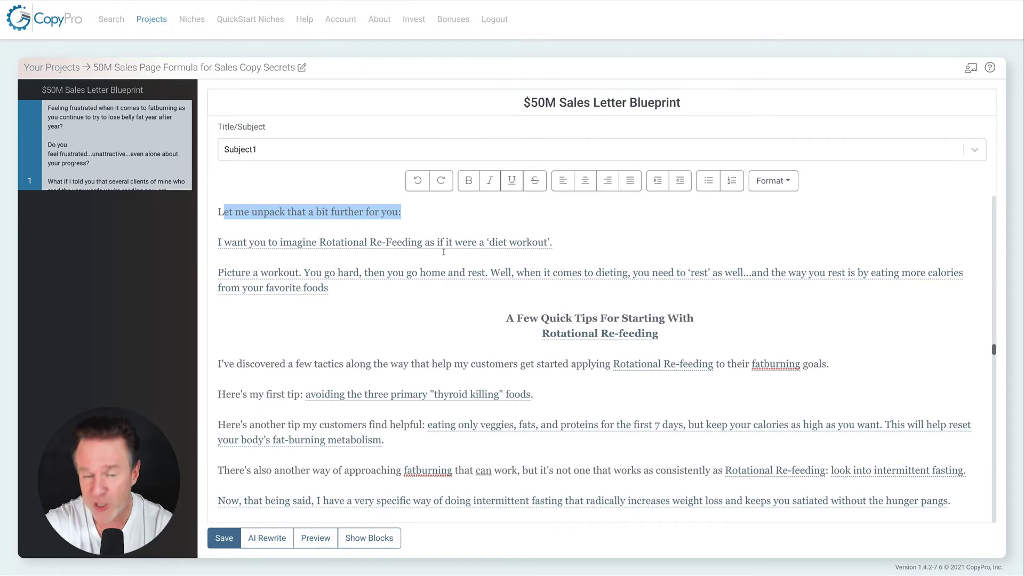
scroll(443, 251, down, 2)
drag(500, 223, 699, 246)
click(728, 249)
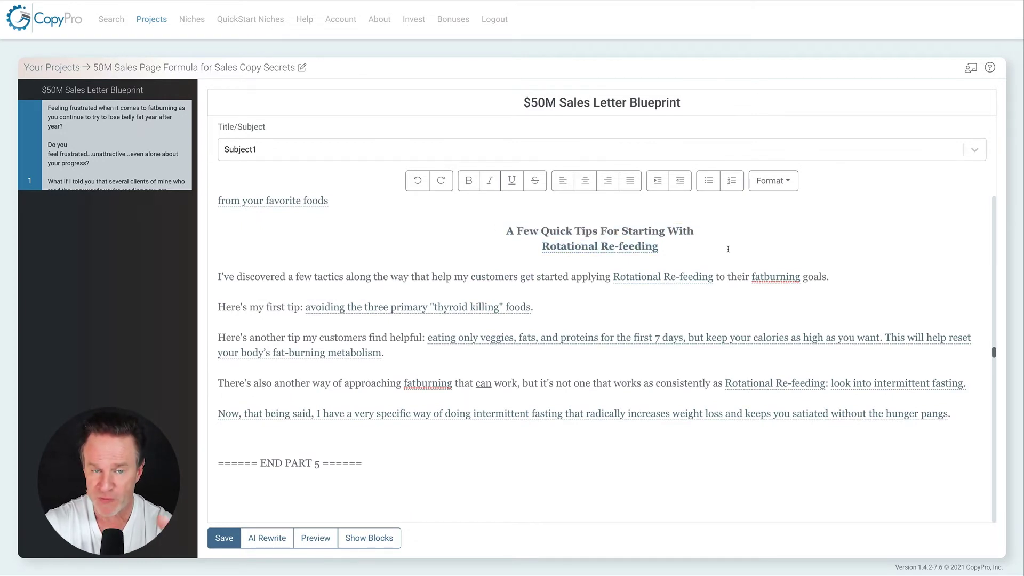
scroll(728, 249, down, 1)
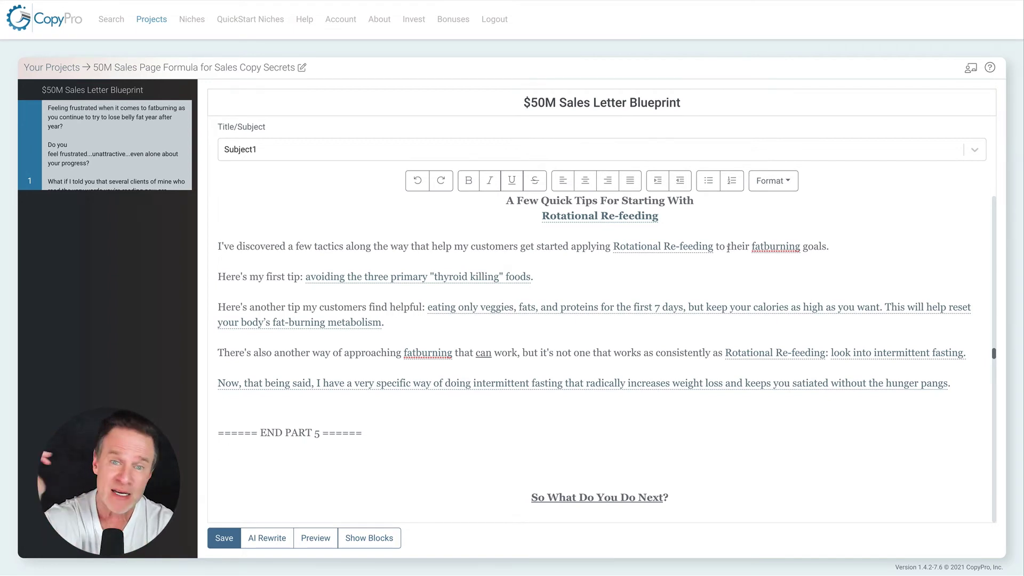
scroll(728, 248, down, 1)
click(306, 256)
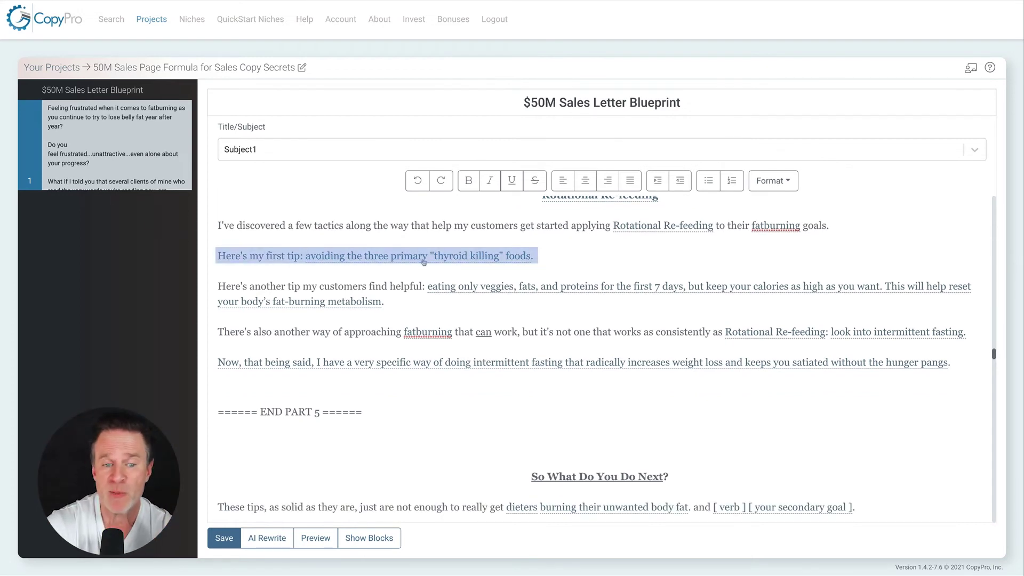
- Swap the first tip for cutting starchy carbs like potatoes, rice and bread for three days
click(463, 260)
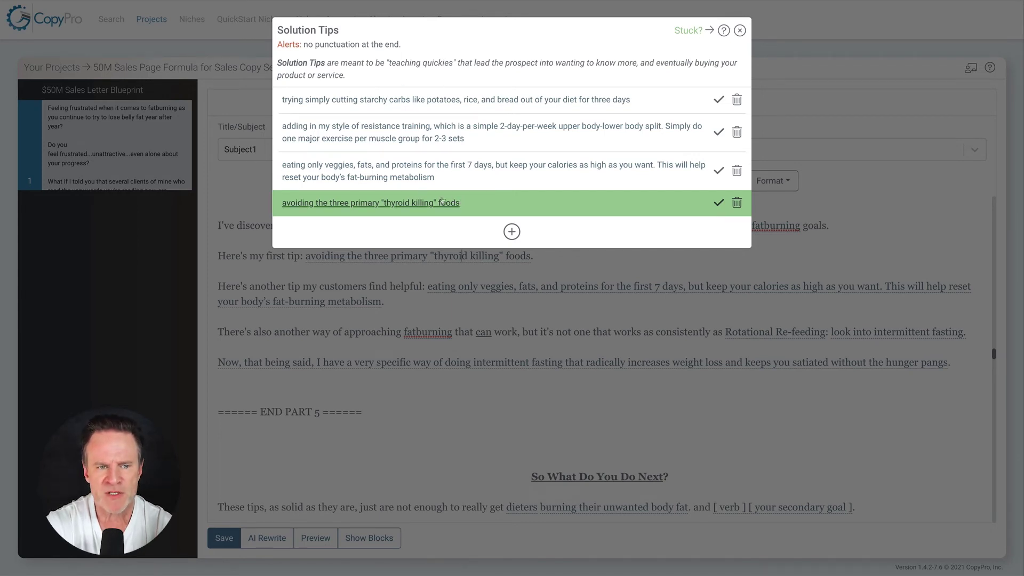
click(719, 100)
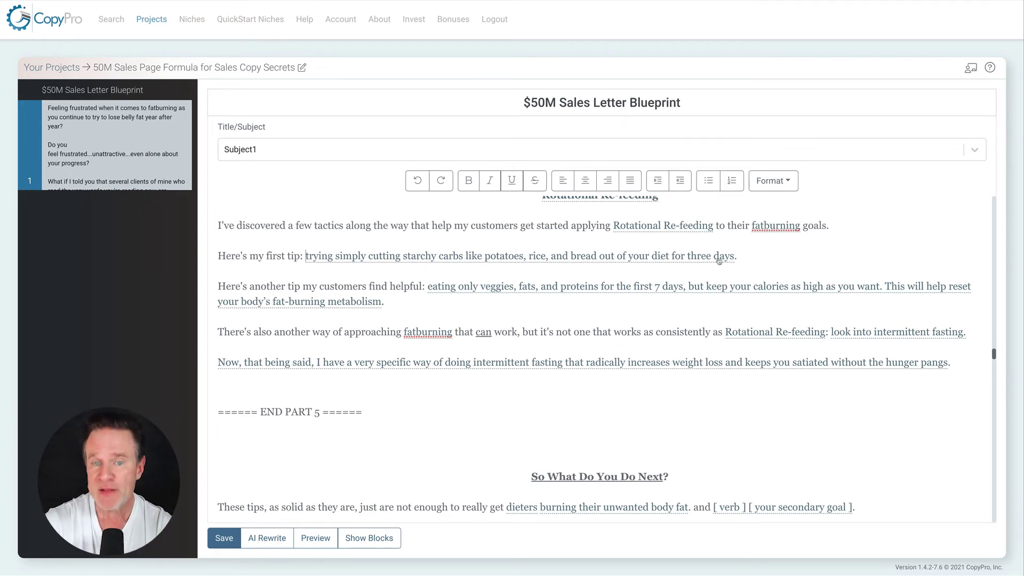
drag(748, 254, 181, 268)
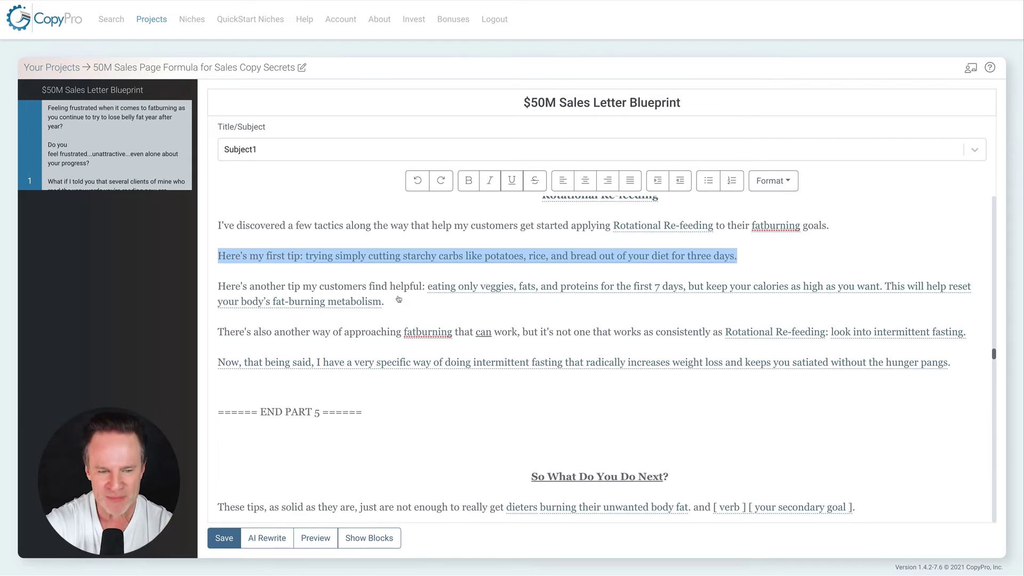
scroll(525, 292, down, 1)
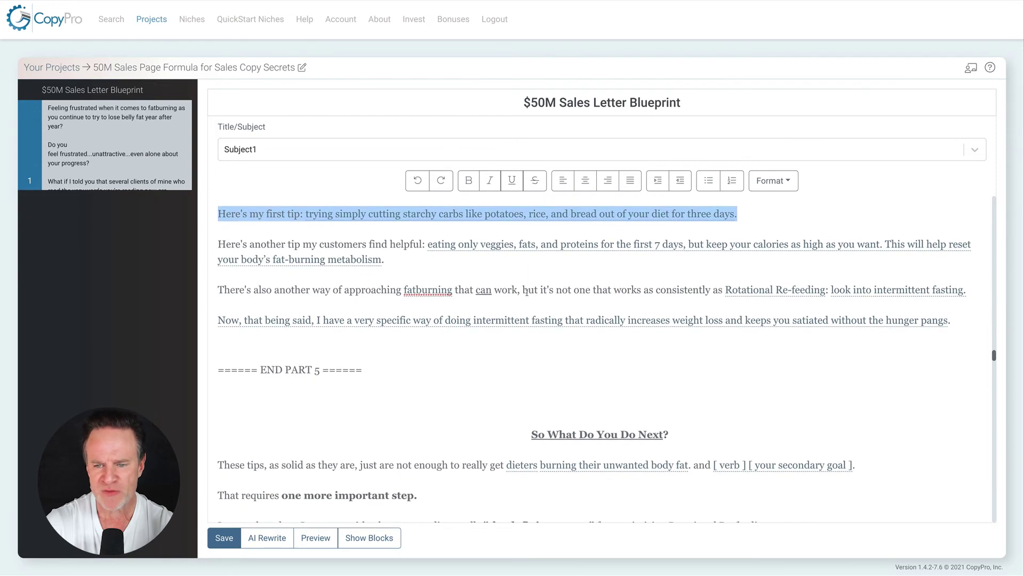
drag(385, 260, 217, 245)
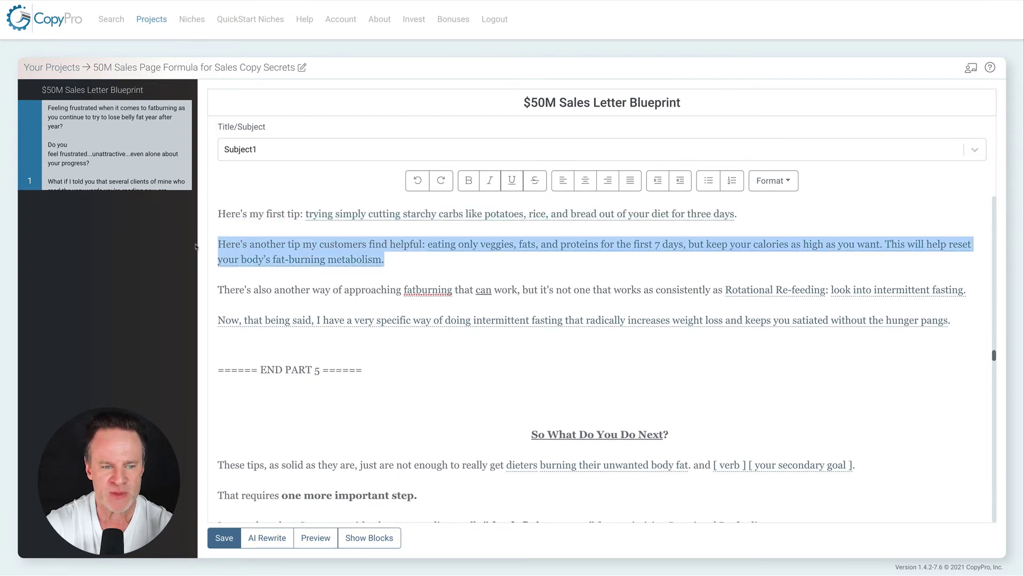
click(444, 261)
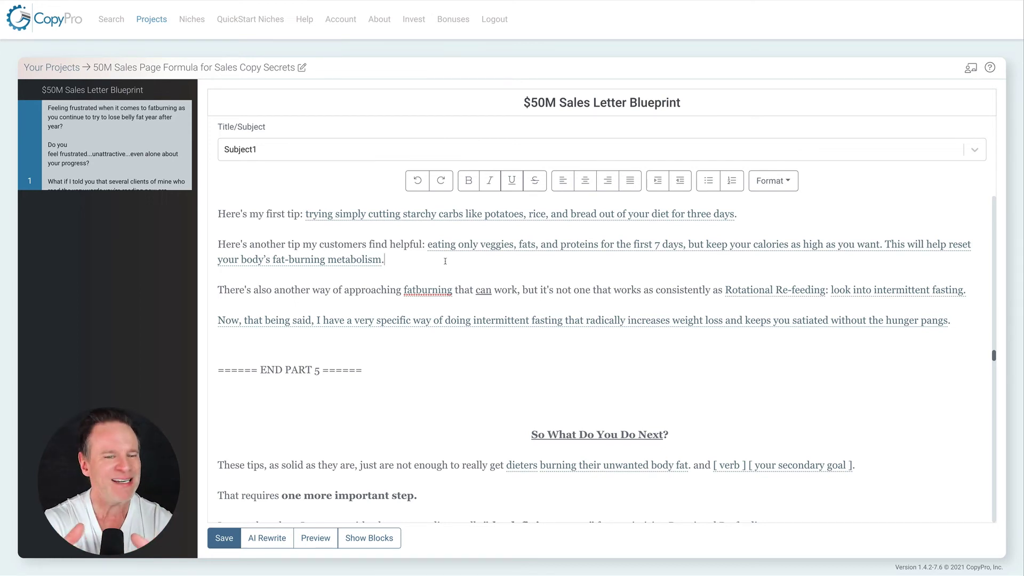
drag(266, 289, 542, 289)
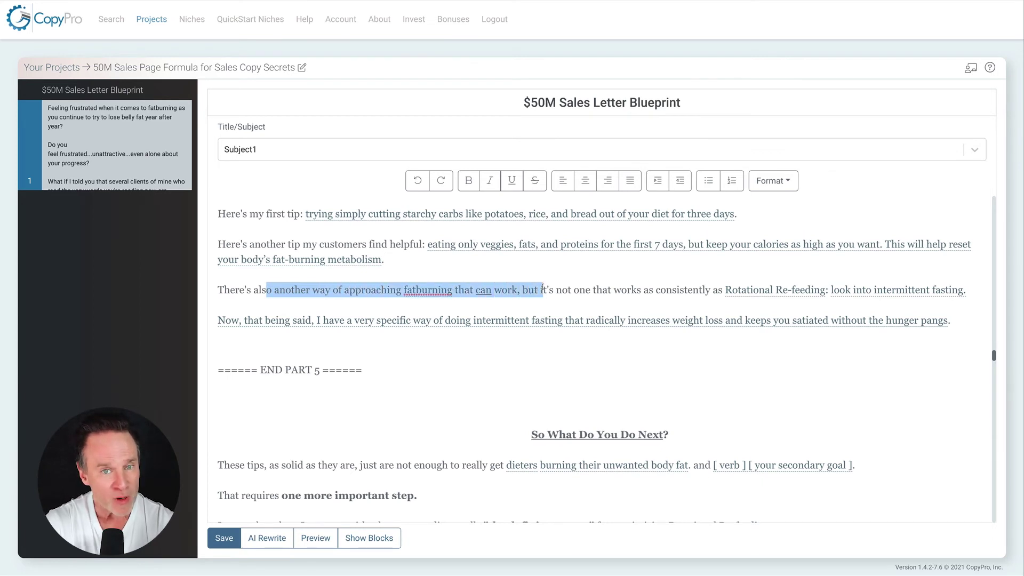
click(627, 286)
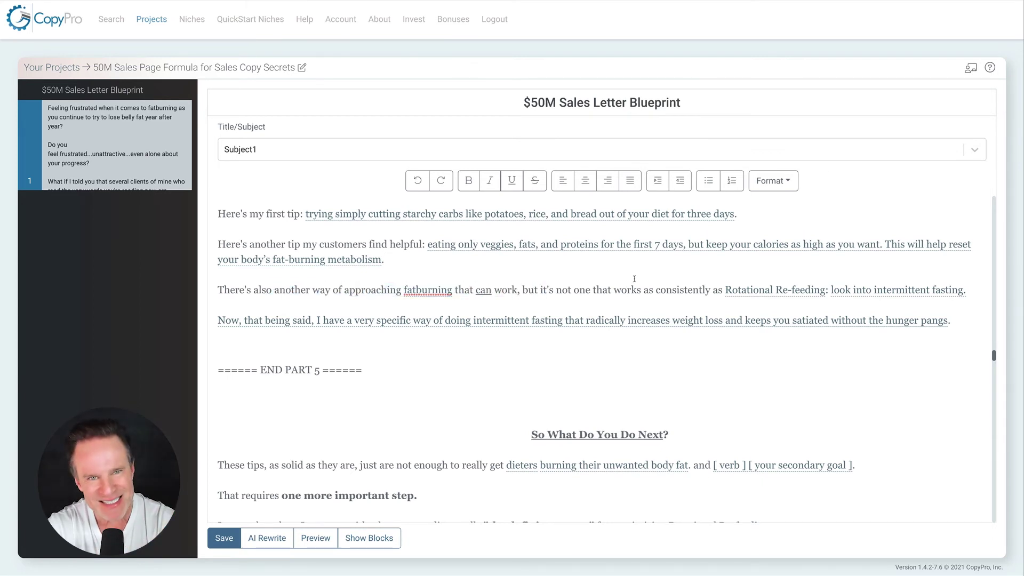
scroll(634, 278, down, 1)
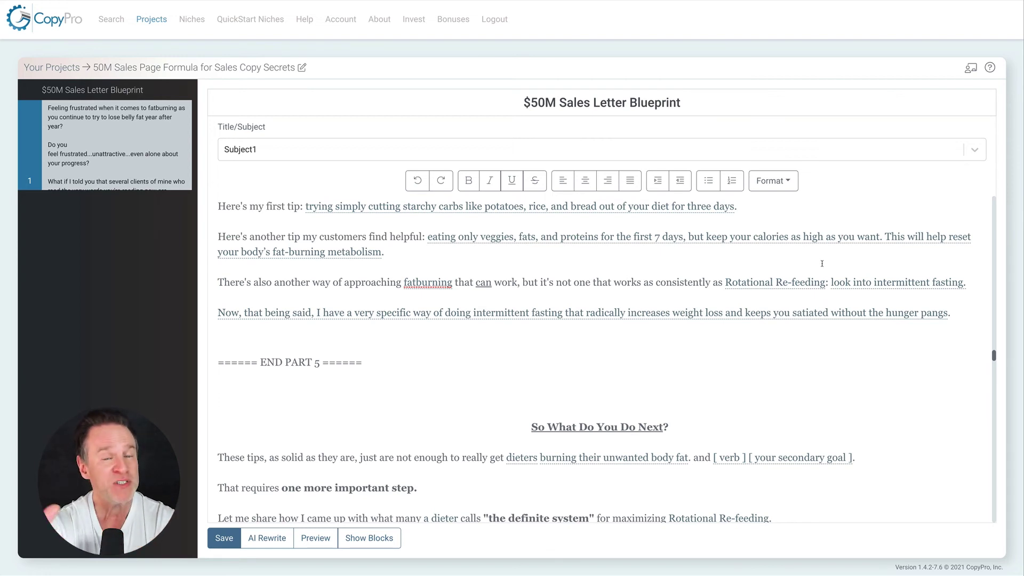
scroll(822, 263, down, 1)
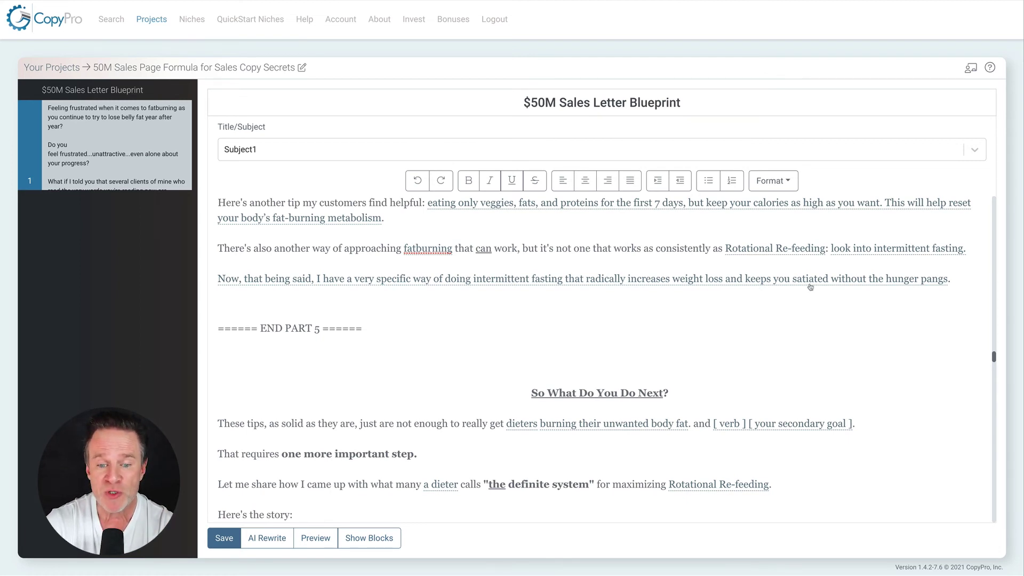
drag(685, 396, 509, 393)
scroll(591, 308, up, 2)
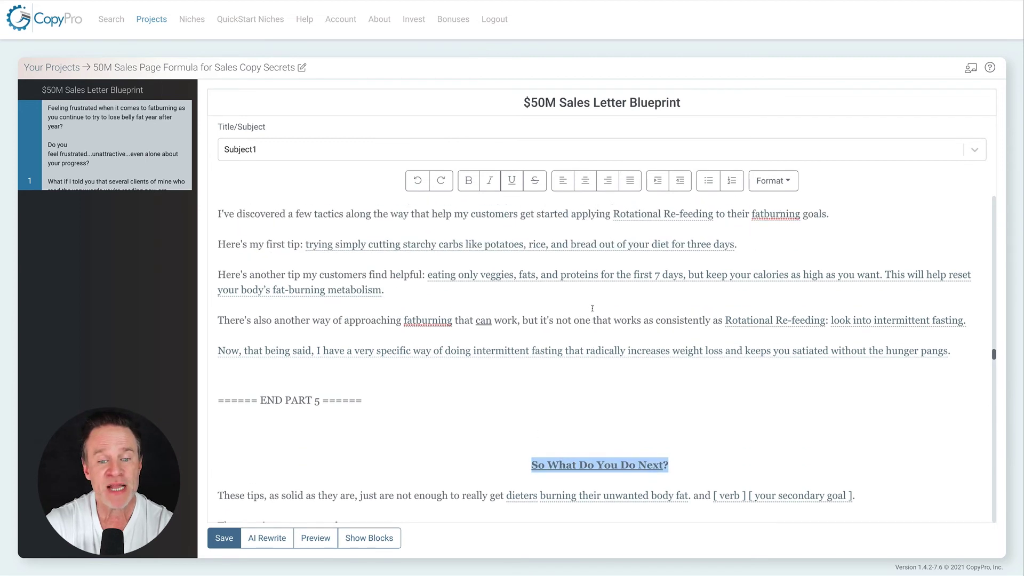
scroll(592, 308, up, 1)
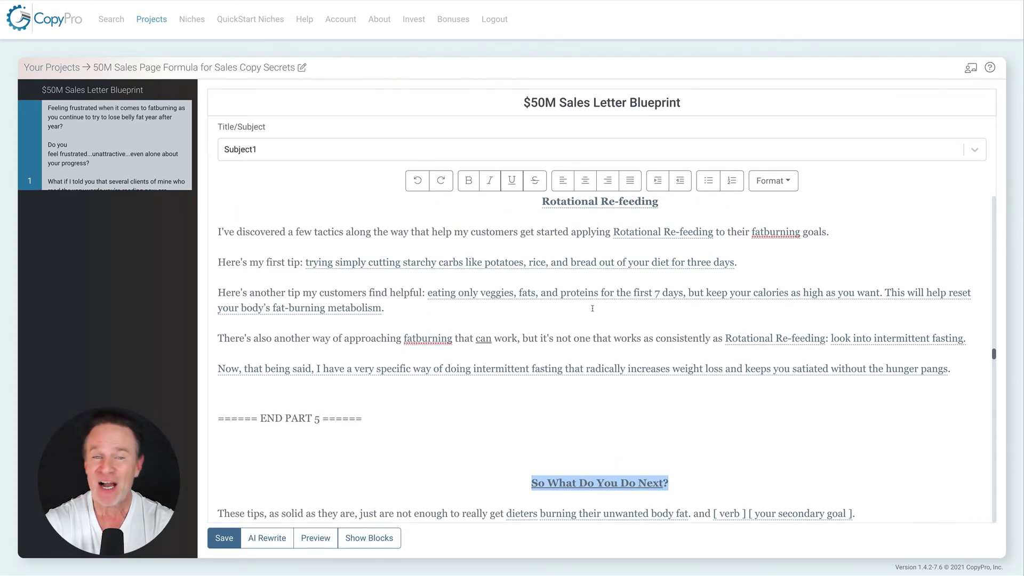